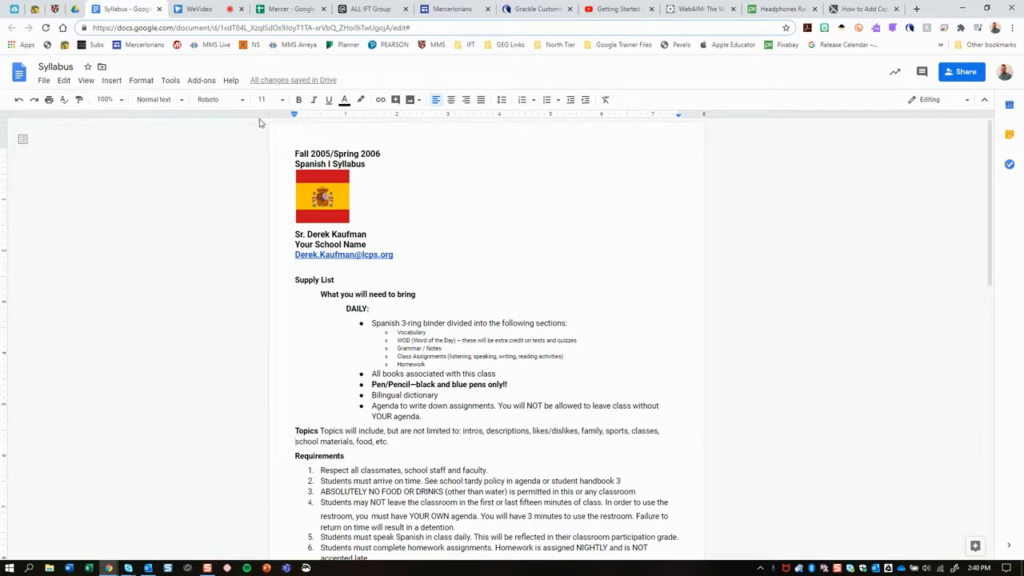
Launch the Grackle Docs add-on to run an accessibility check on the syllabus.
{"action": "left_click", "coordinate": [202, 83]}
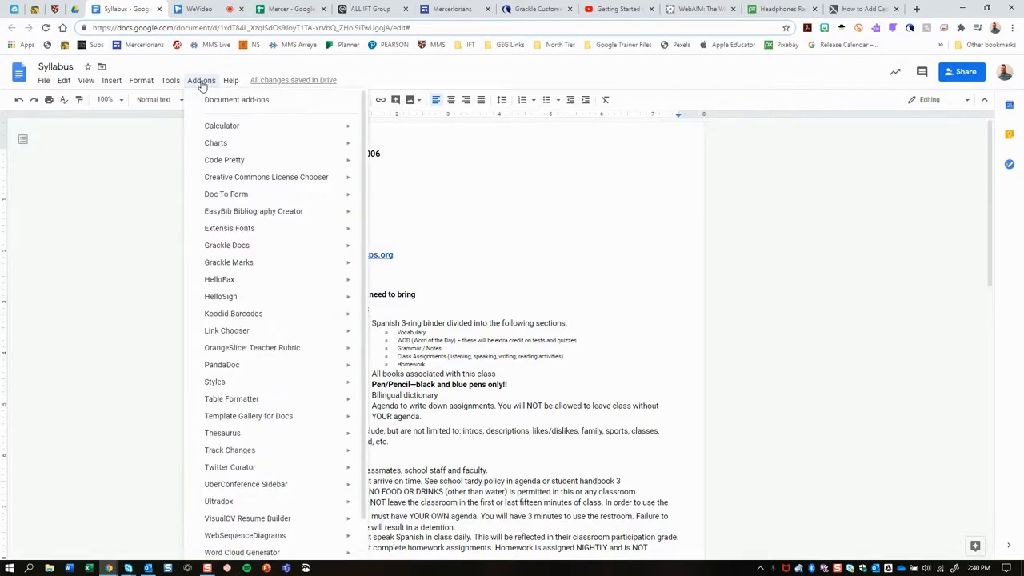
{"action": "mouse_move", "coordinate": [282, 248]}
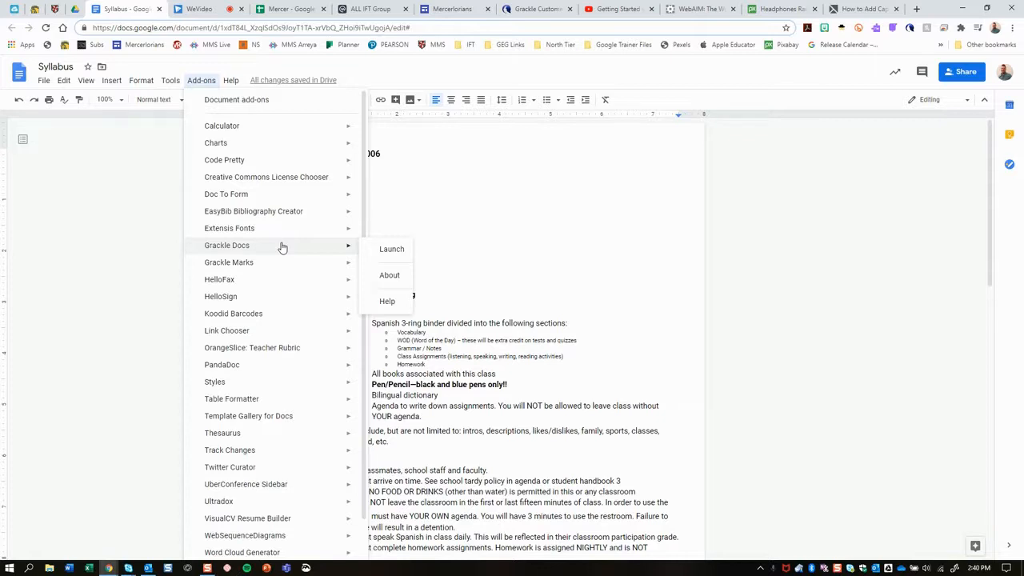
{"action": "left_click", "coordinate": [381, 249]}
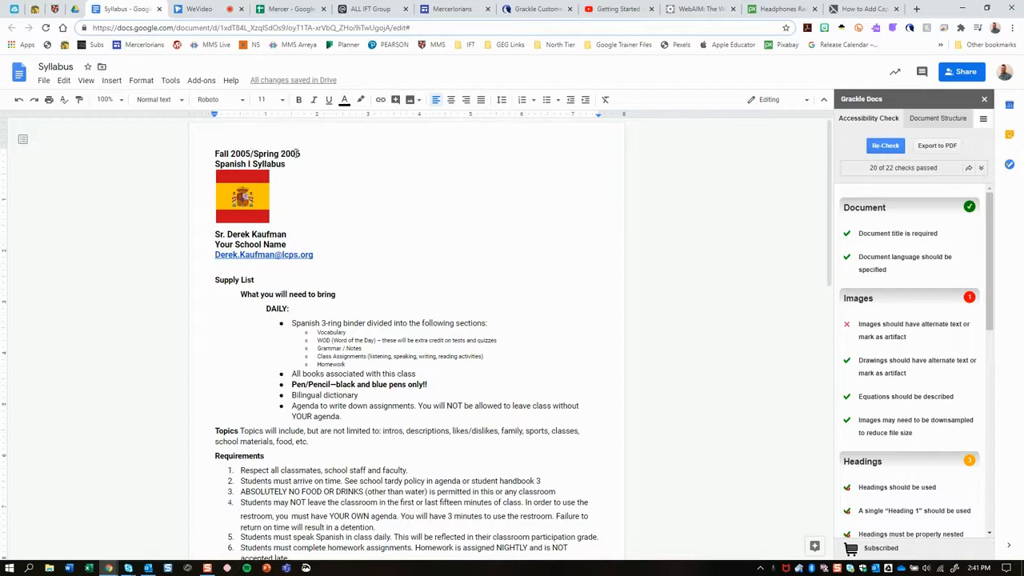
Open the language setting from the document language check and update the document properties with the language en.
{"action": "left_click", "coordinate": [898, 270]}
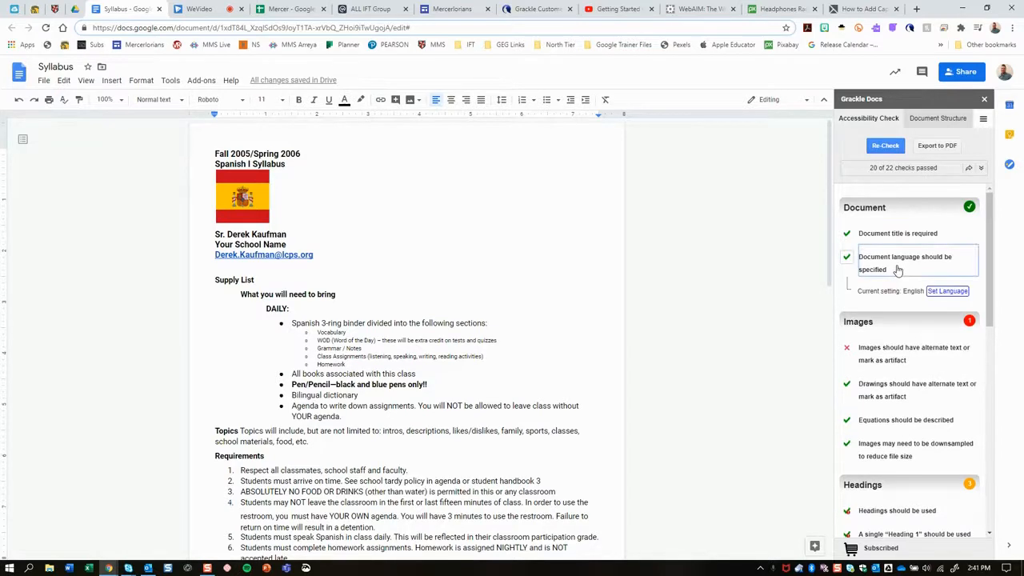
{"action": "left_click", "coordinate": [941, 292]}
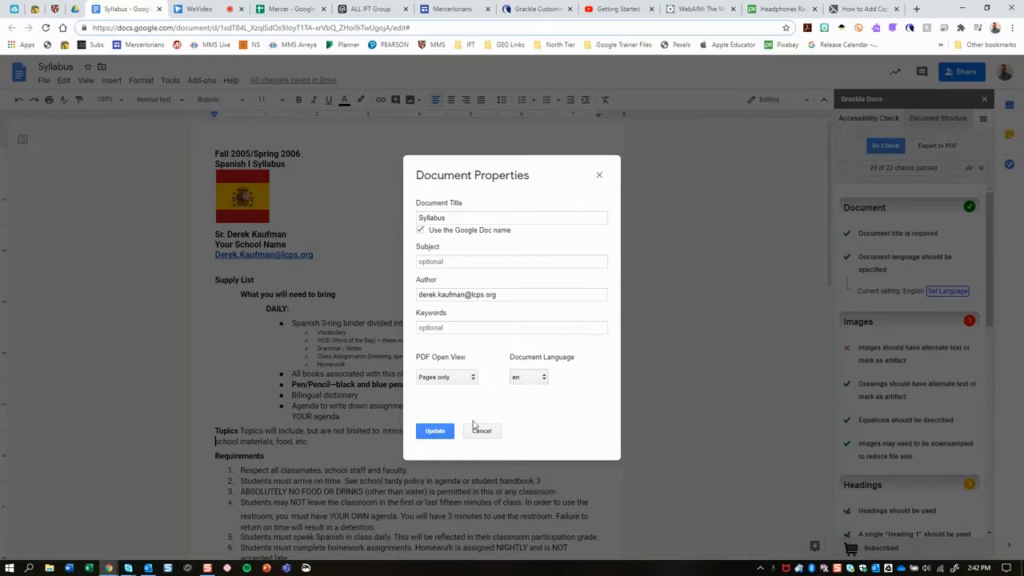
{"action": "left_click", "coordinate": [439, 431]}
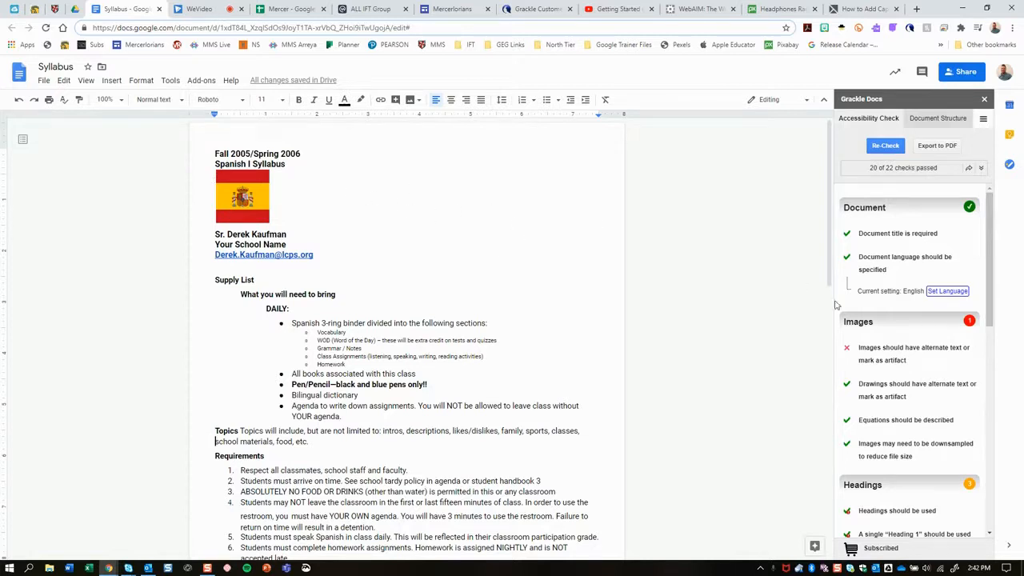
Locate the untagged flag image, give it the alternate text "Spanish flag", and rerun the accessibility check.
{"action": "left_click", "coordinate": [876, 352]}
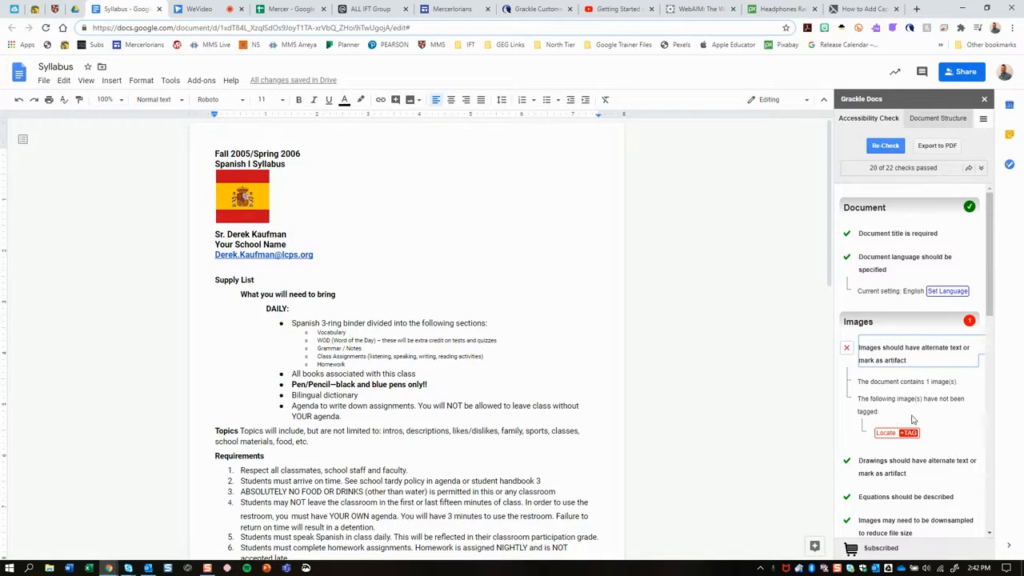
{"action": "left_click", "coordinate": [888, 435]}
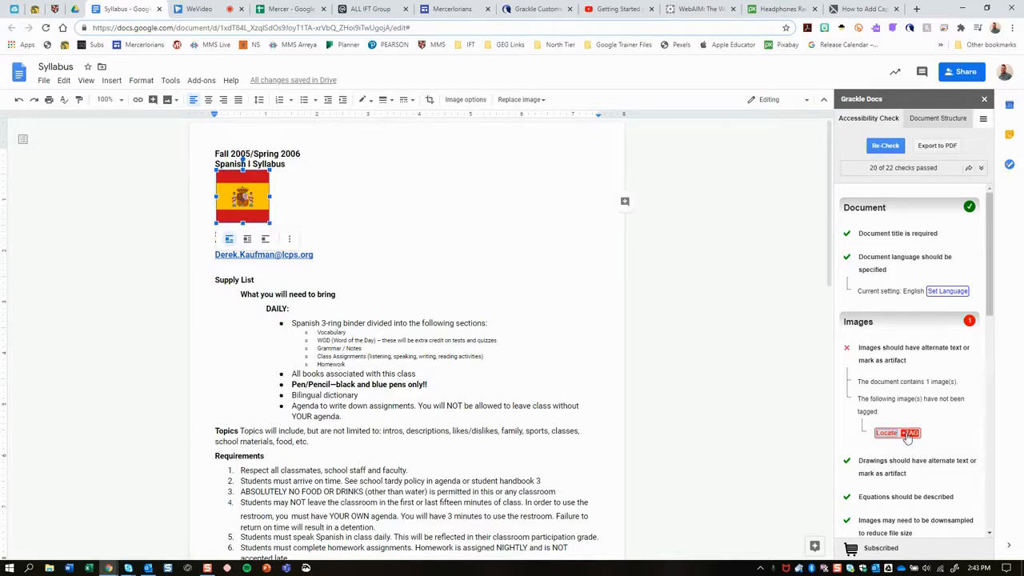
{"action": "left_click", "coordinate": [909, 433]}
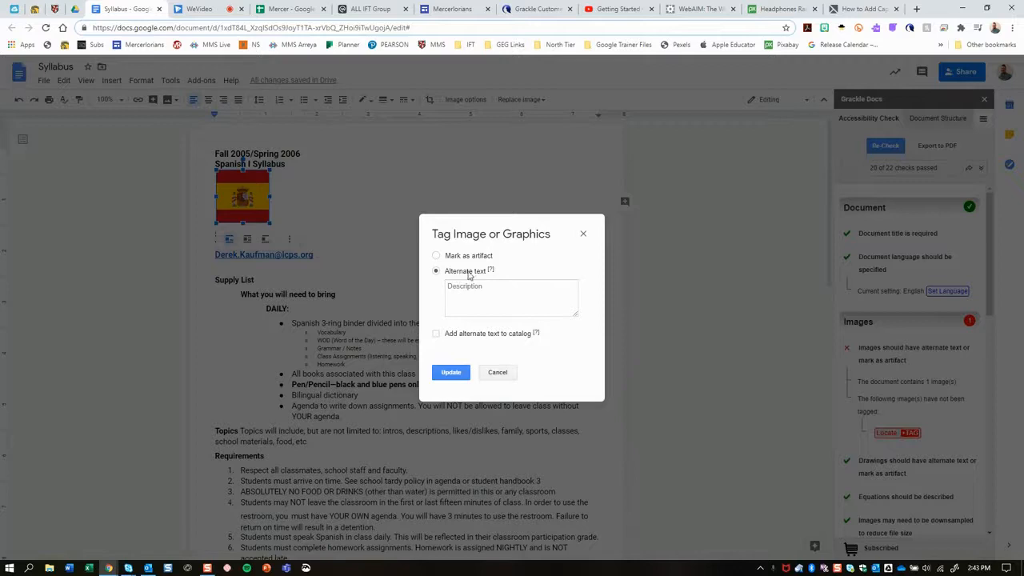
{"action": "left_click", "coordinate": [484, 284]}
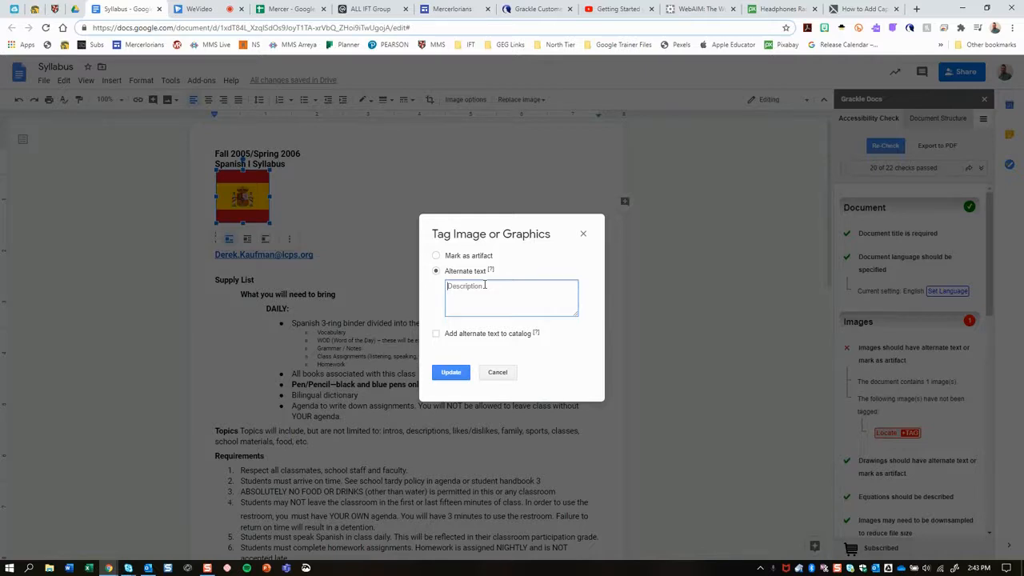
{"action": "type", "text": "Spanish flag"}
{"action": "left_click", "coordinate": [449, 374]}
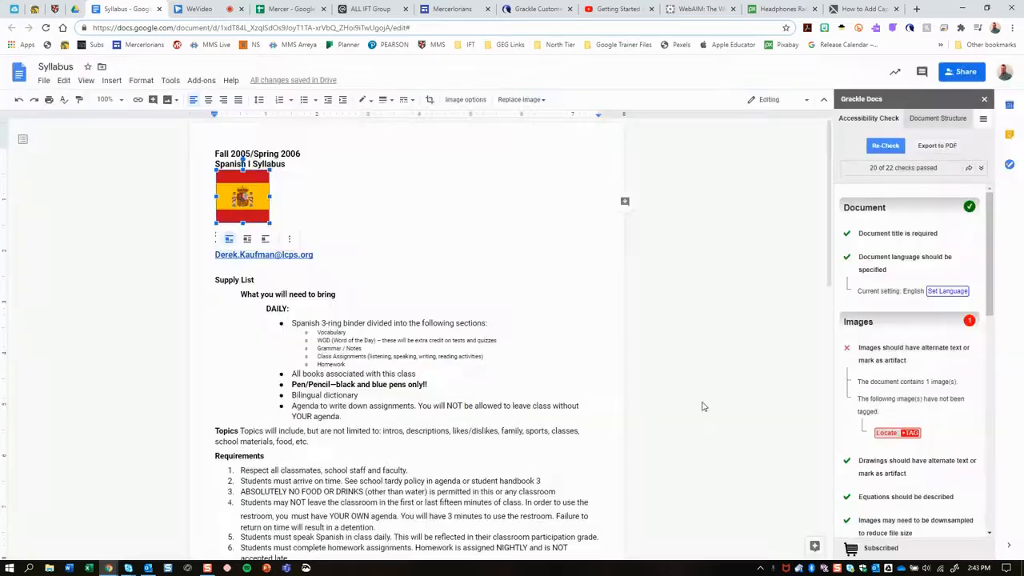
{"action": "left_click", "coordinate": [878, 150]}
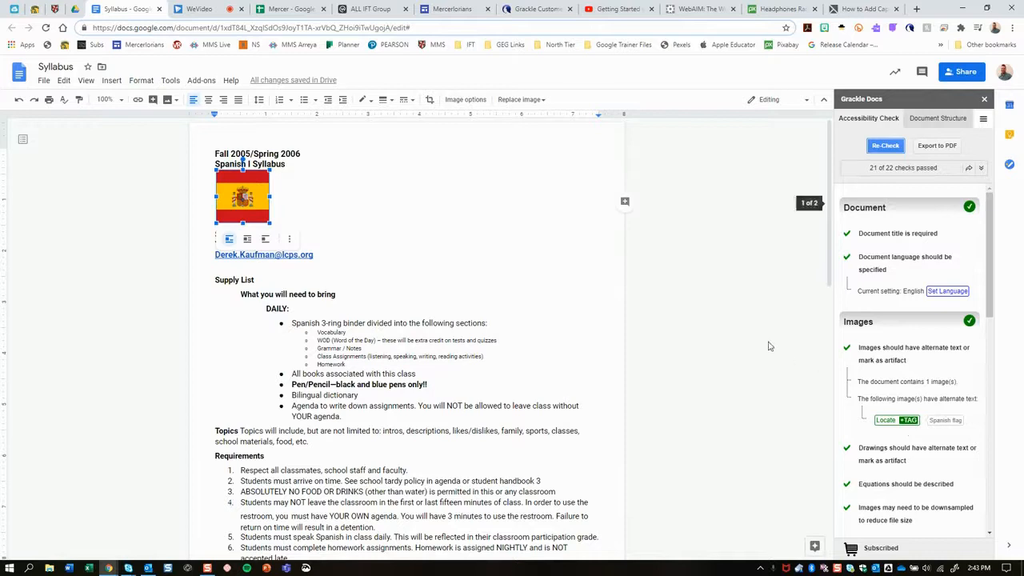
Play the text-to-speech reading from the "Spanish I Syllabus" line through the flag image, and stop it.
{"action": "left_click", "coordinate": [211, 166]}
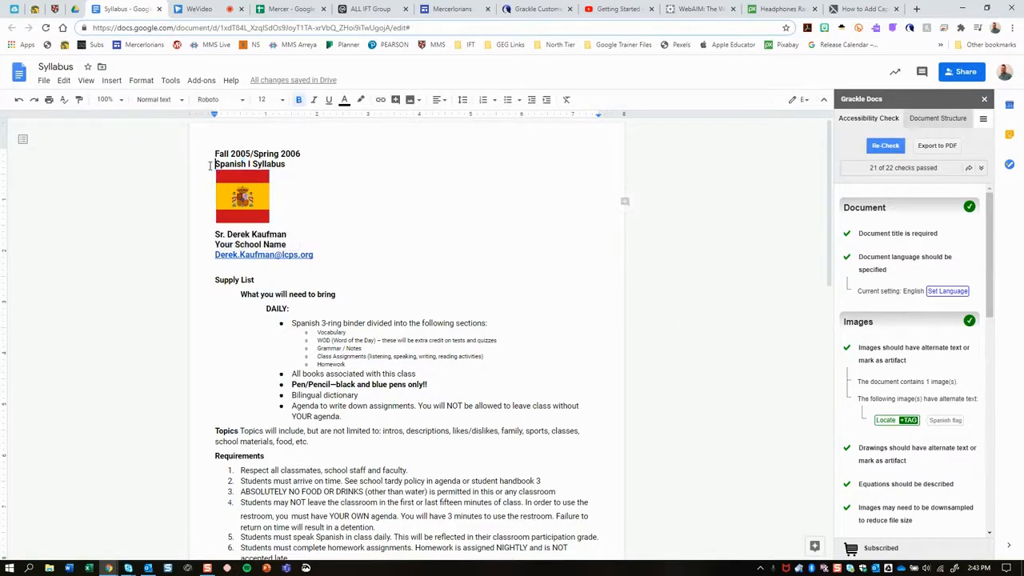
{"action": "left_click", "coordinate": [877, 29]}
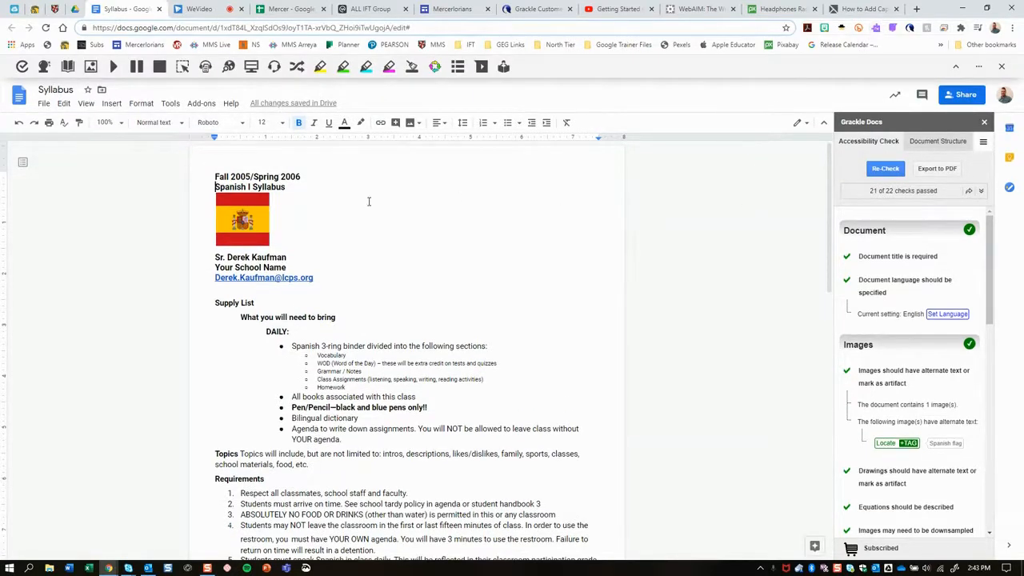
{"action": "left_click", "coordinate": [112, 68]}
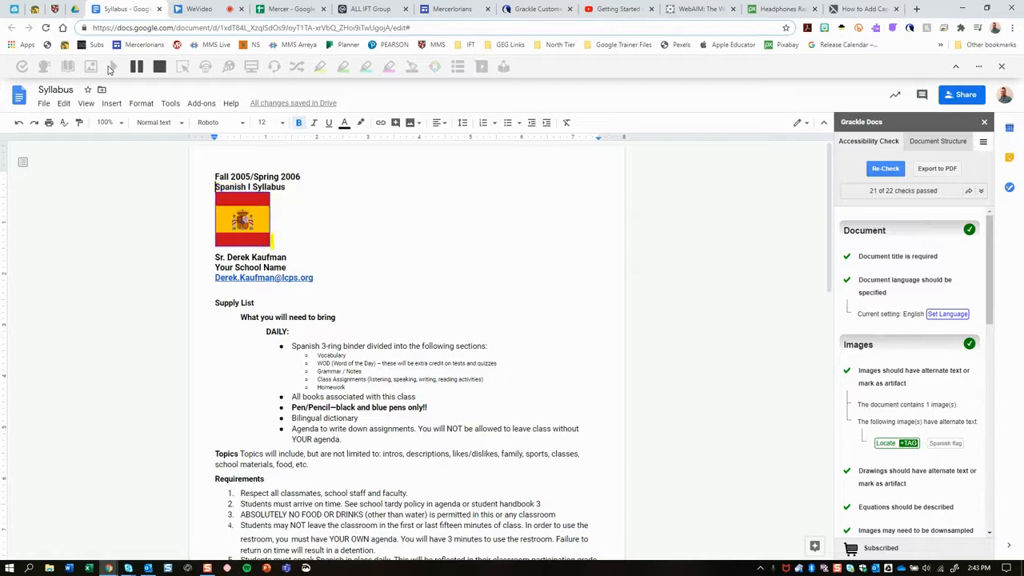
{"action": "left_click", "coordinate": [160, 67]}
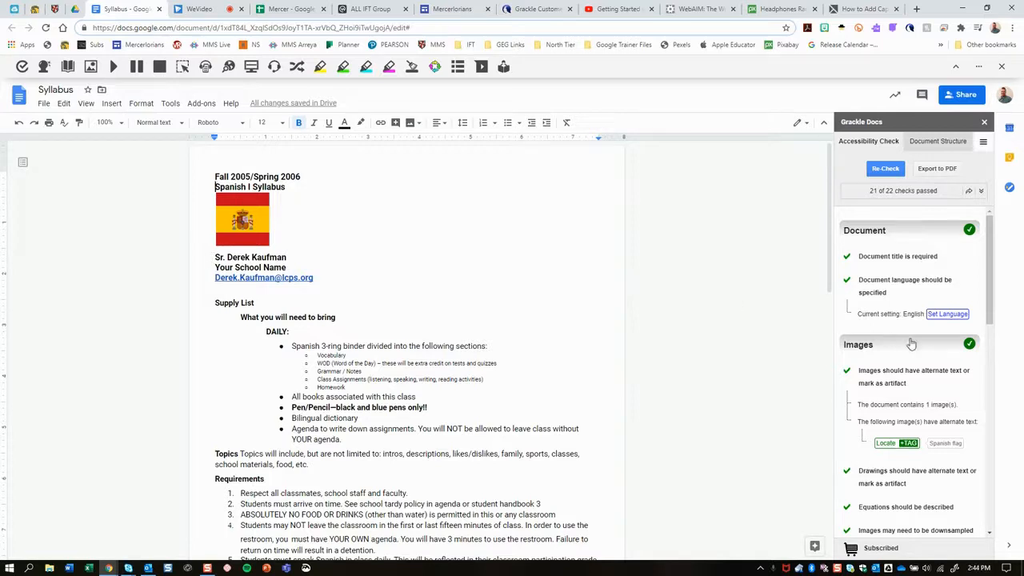
Expand the "Headings should be used" check in the Headings section of the accessibility results.
{"action": "scroll", "coordinate": [910, 343], "scroll_direction": "down", "scroll_amount": 3}
{"action": "scroll", "coordinate": [910, 342], "scroll_direction": "down", "scroll_amount": 3}
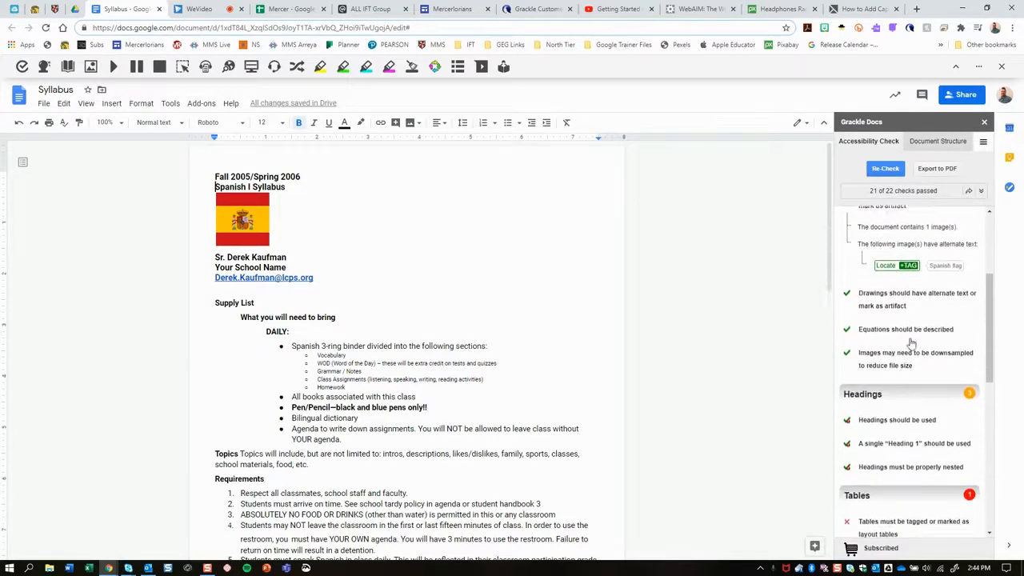
{"action": "scroll", "coordinate": [910, 343], "scroll_direction": "down", "scroll_amount": 2}
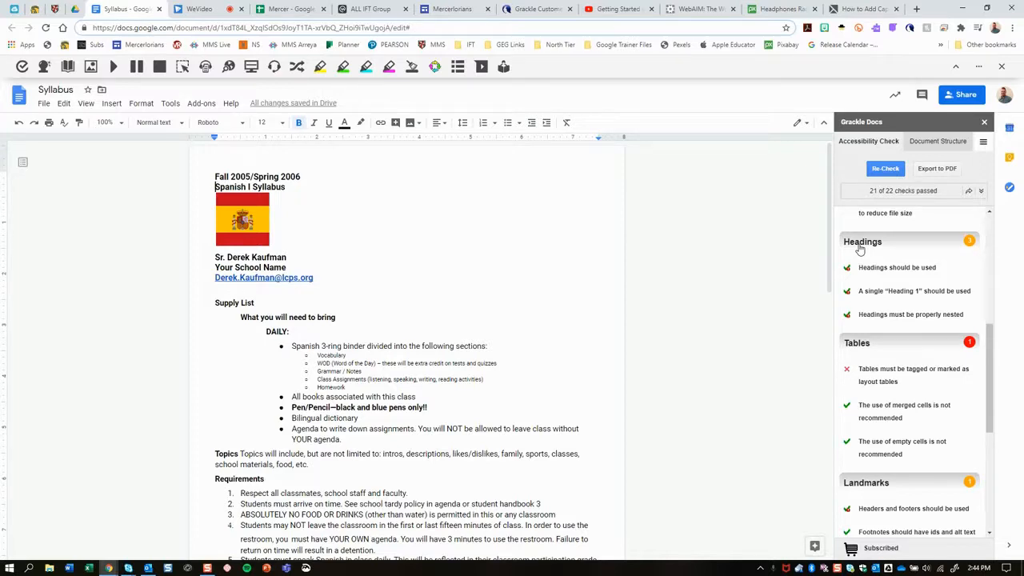
{"action": "left_click", "coordinate": [889, 268]}
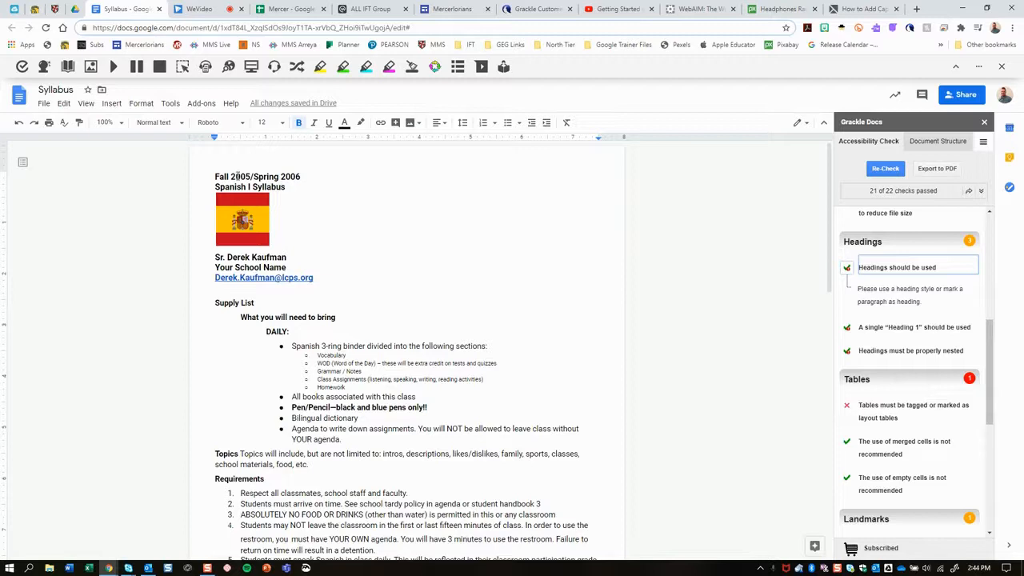
Apply the Title style to the "Fall 2005/Spring 2006" line.
{"action": "left_click", "coordinate": [158, 123]}
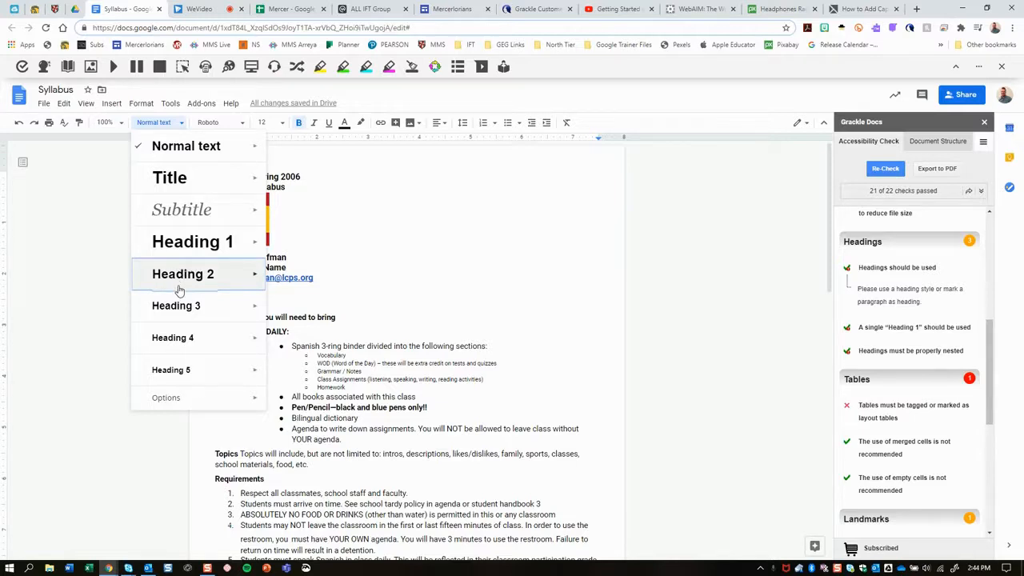
{"action": "left_click", "coordinate": [346, 197]}
{"action": "left_click", "coordinate": [323, 180]}
{"action": "left_click_drag", "start_coordinate": [310, 176], "coordinate": [186, 161]}
{"action": "left_click", "coordinate": [159, 123]}
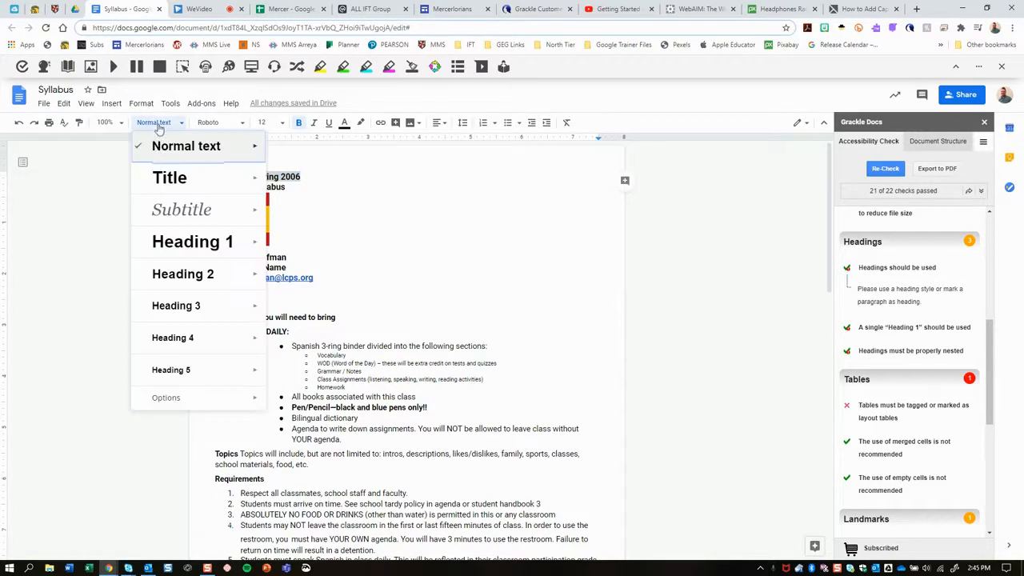
{"action": "left_click", "coordinate": [166, 177]}
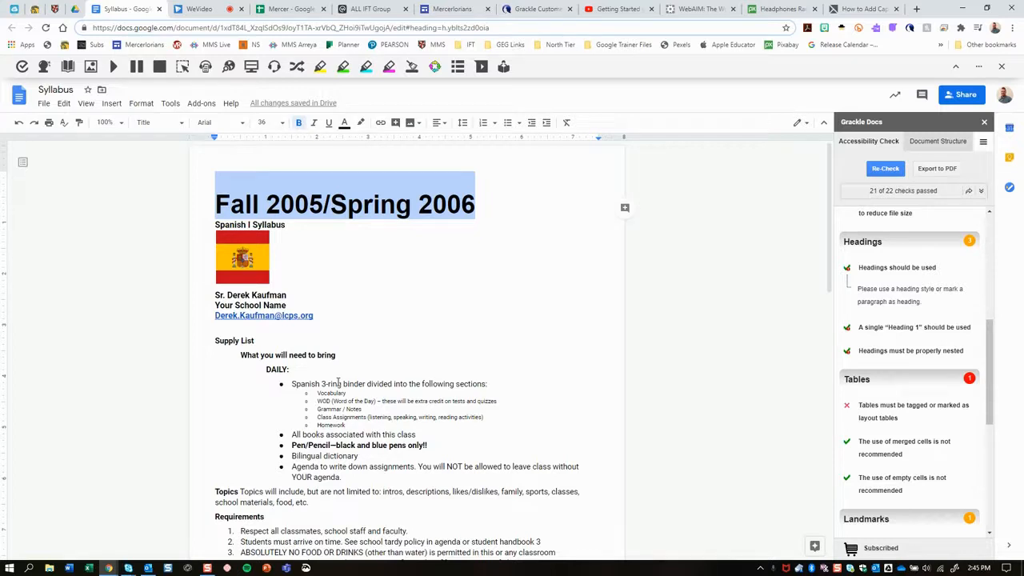
Apply the Subtitle style to the "Spanish I Syllabus" line.
{"action": "left_click_drag", "start_coordinate": [290, 225], "coordinate": [214, 223]}
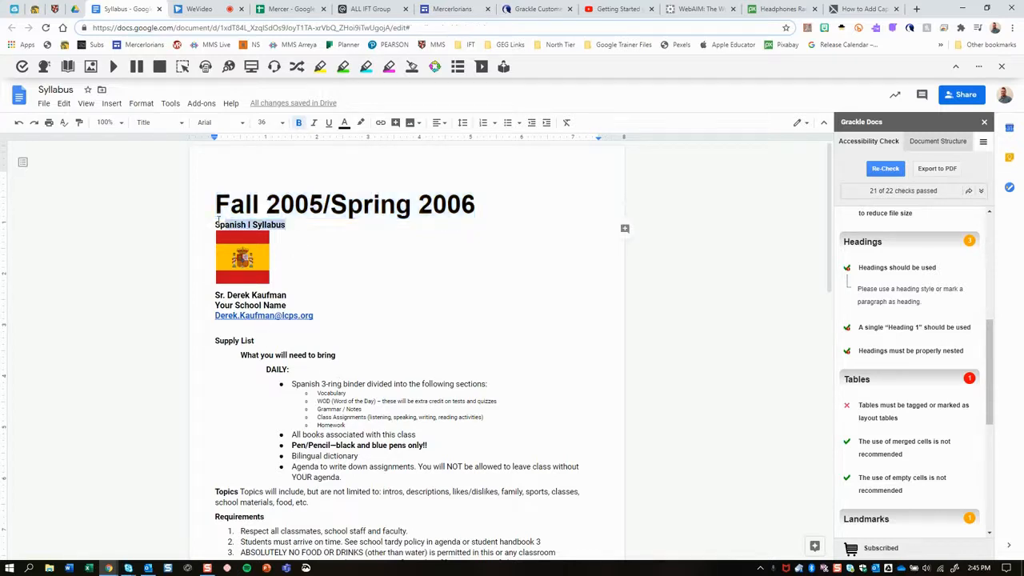
{"action": "left_click", "coordinate": [160, 124]}
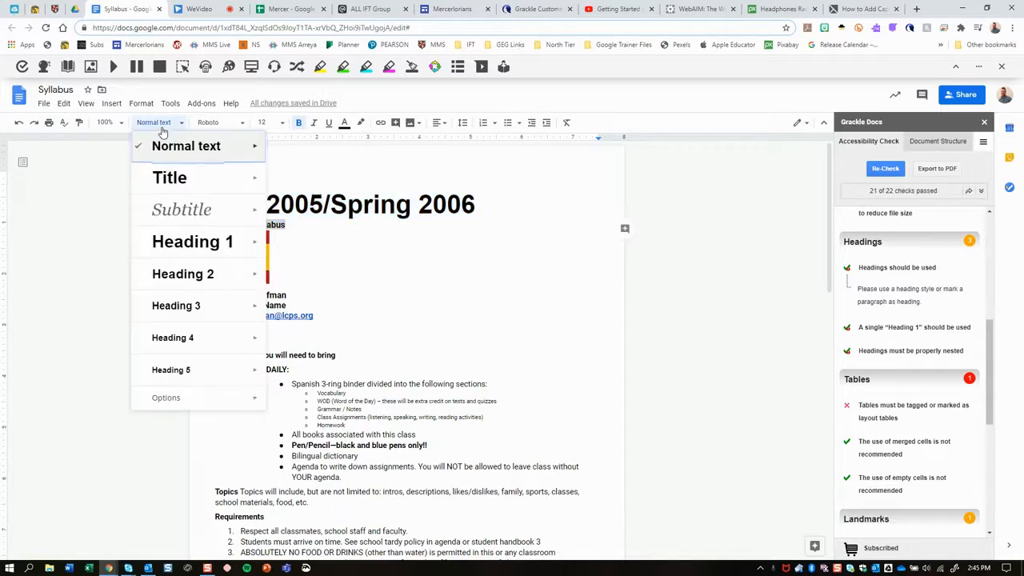
{"action": "left_click", "coordinate": [180, 208]}
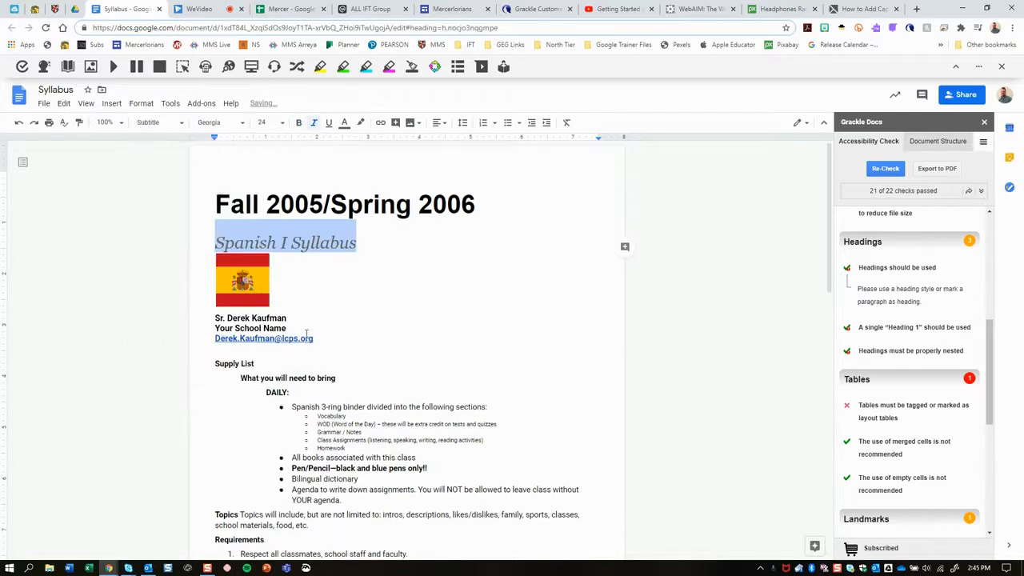
Apply the Heading 1 style to the teacher name, school name and e-mail lines below the flag.
{"action": "left_click_drag", "start_coordinate": [316, 340], "coordinate": [214, 316]}
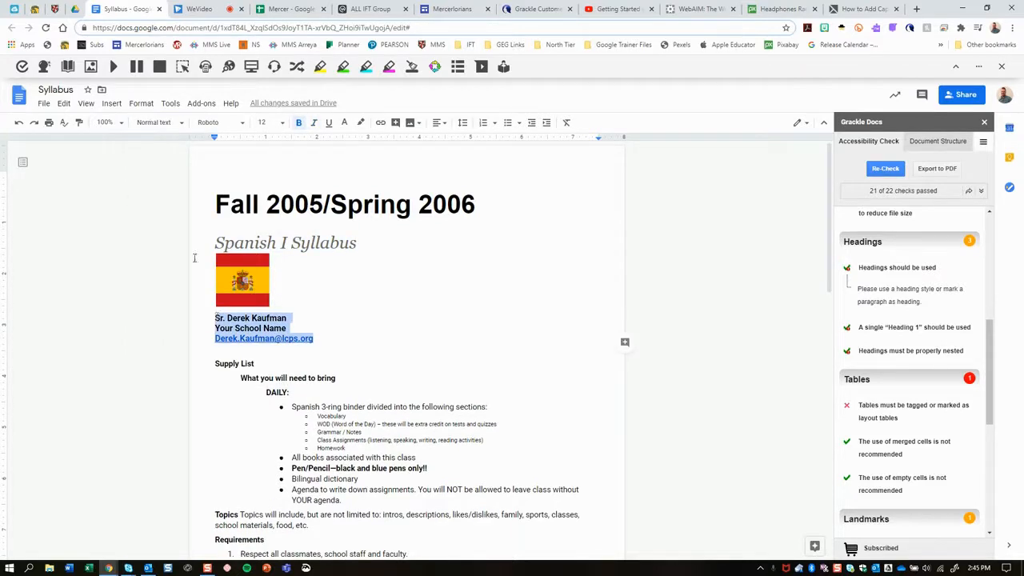
{"action": "left_click", "coordinate": [160, 122]}
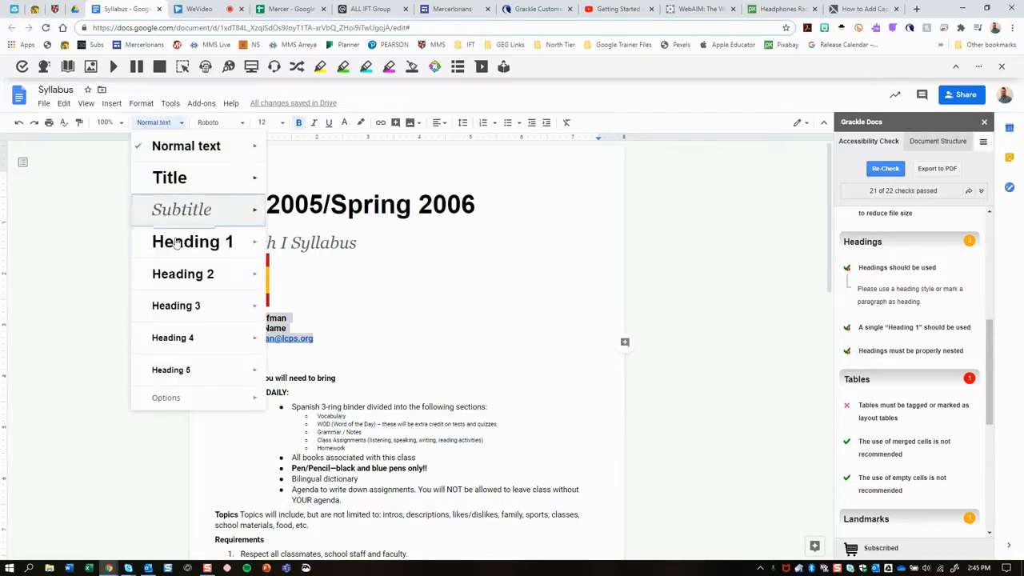
{"action": "left_click", "coordinate": [178, 243]}
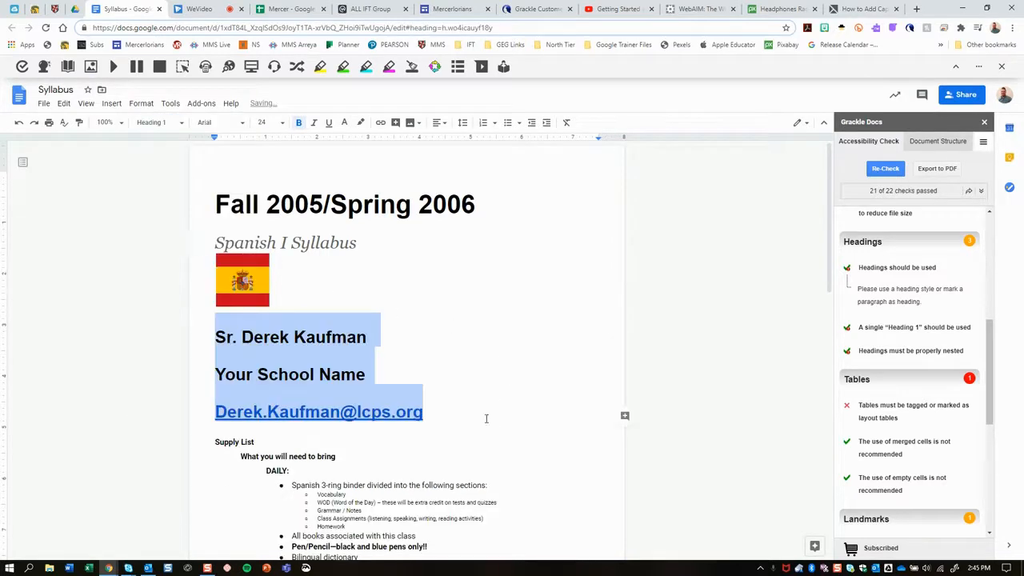
{"action": "scroll", "coordinate": [376, 336], "scroll_direction": "down", "scroll_amount": 1}
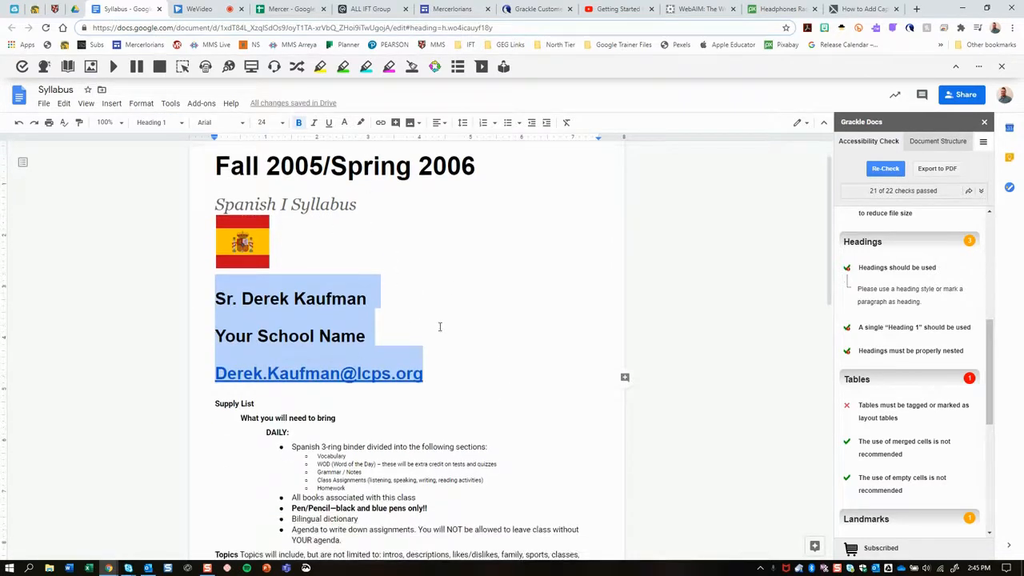
{"action": "left_click", "coordinate": [461, 124]}
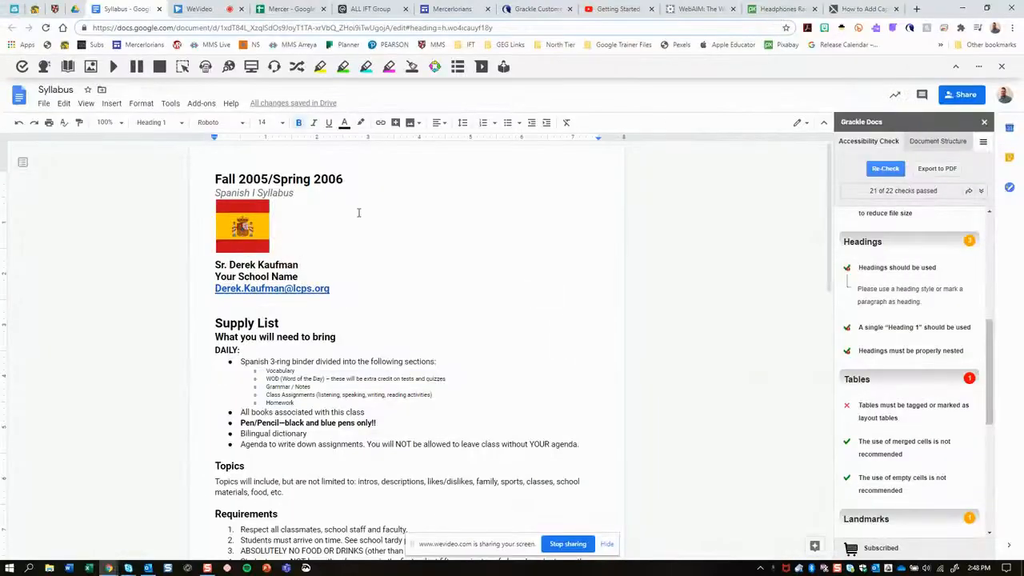
Review the styles of the title, subtitle and section headings from the start of the syllabus through the Evaluation table.
{"action": "left_click", "coordinate": [296, 181]}
{"action": "left_click", "coordinate": [273, 192]}
{"action": "left_click", "coordinate": [263, 274]}
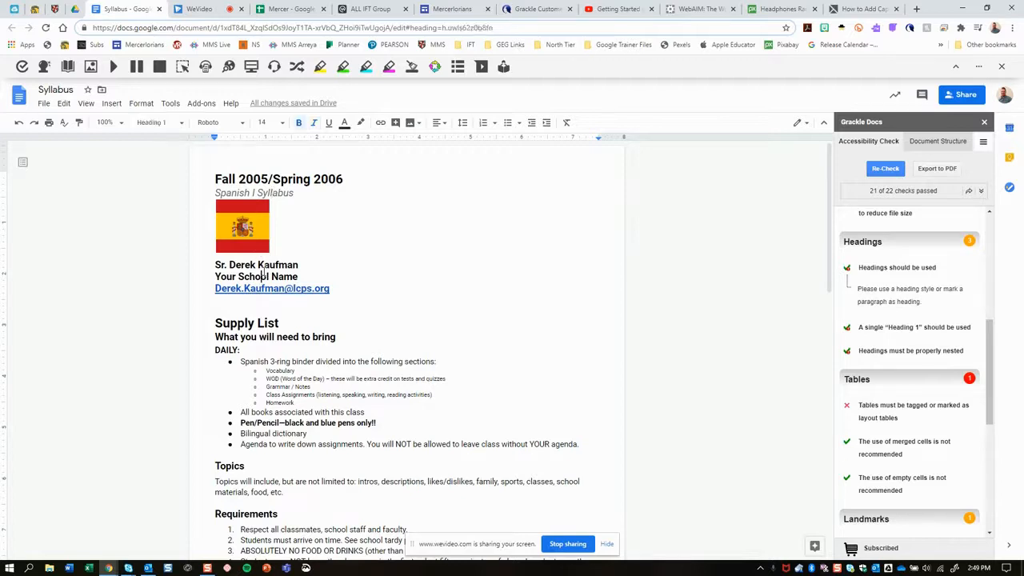
{"action": "left_click", "coordinate": [252, 337]}
{"action": "left_click", "coordinate": [235, 357]}
{"action": "scroll", "coordinate": [320, 357], "scroll_direction": "down", "scroll_amount": 3}
{"action": "scroll", "coordinate": [327, 359], "scroll_direction": "down", "scroll_amount": 5}
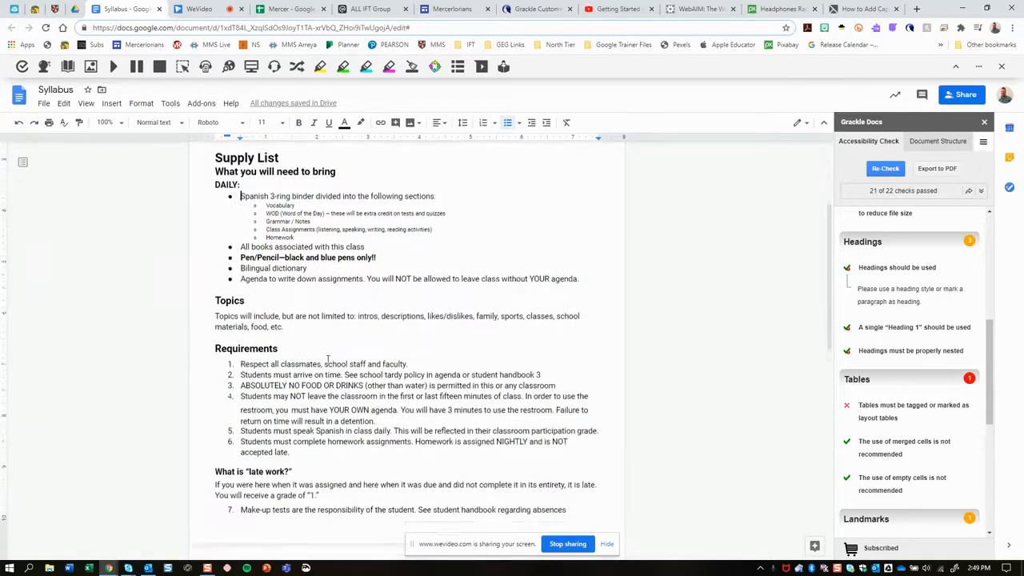
{"action": "scroll", "coordinate": [328, 360], "scroll_direction": "down", "scroll_amount": 2}
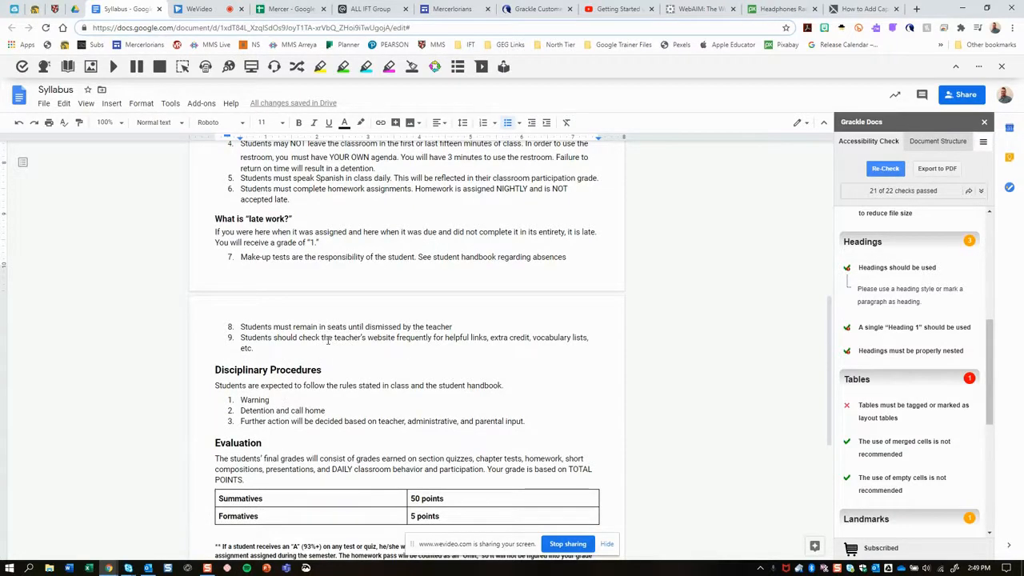
{"action": "scroll", "coordinate": [327, 340], "scroll_direction": "down", "scroll_amount": 1}
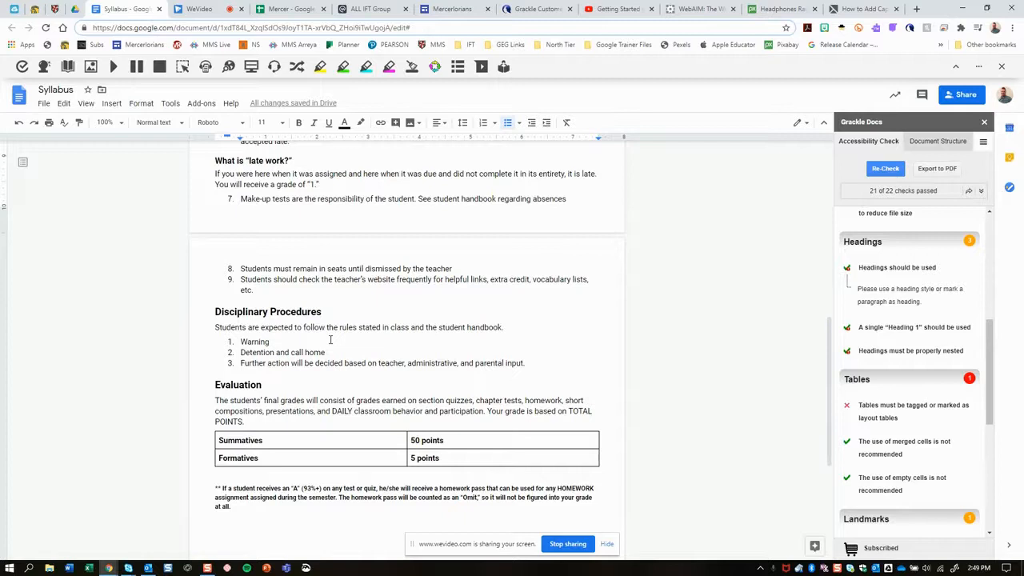
{"action": "scroll", "coordinate": [334, 324], "scroll_direction": "down", "scroll_amount": 1}
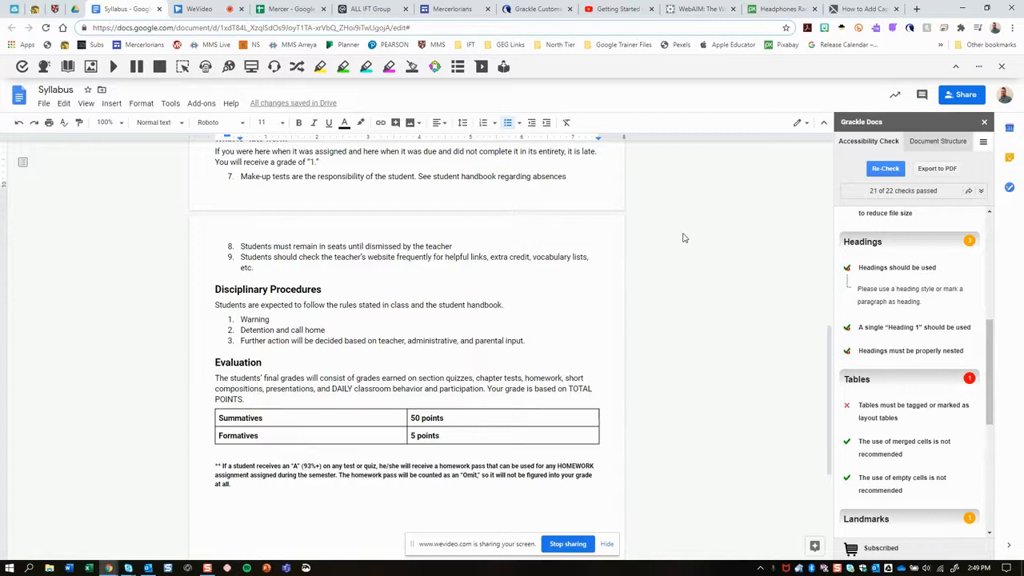
Re-run the accessibility check on the syllabus and review the Headings results, including the listed heading paragraphs.
{"action": "scroll", "coordinate": [712, 312], "scroll_direction": "up", "scroll_amount": 15}
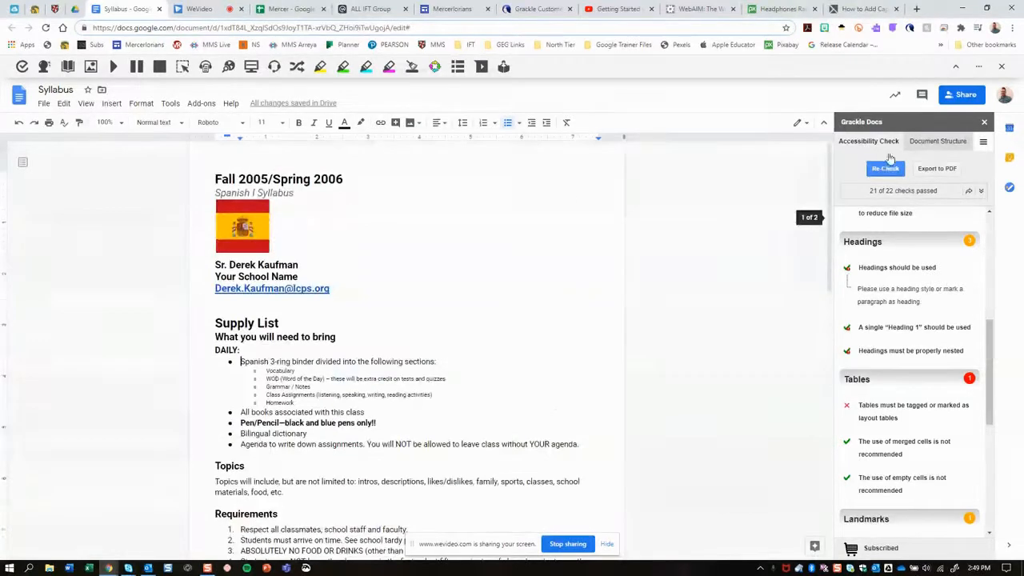
{"action": "left_click", "coordinate": [890, 170]}
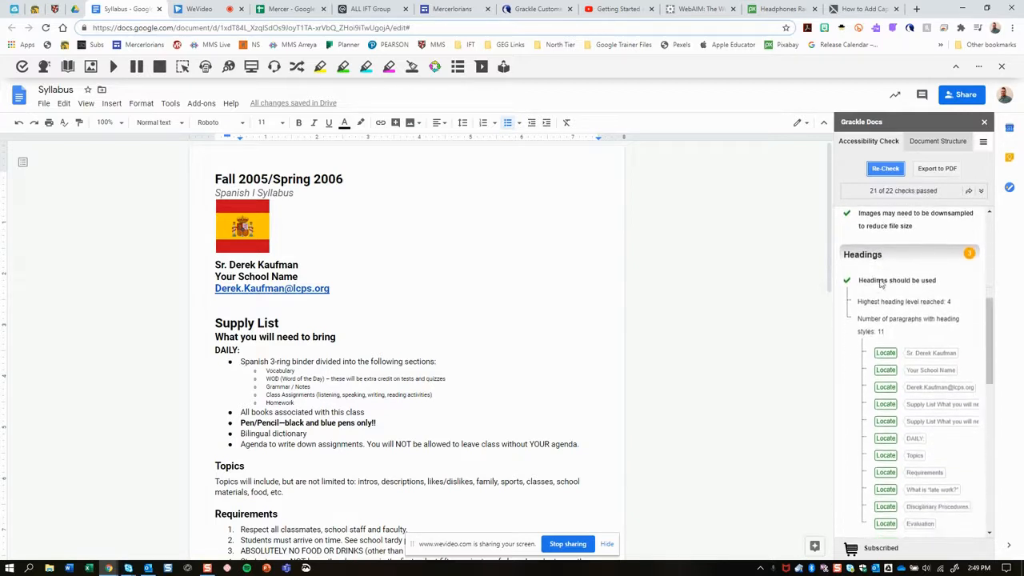
{"action": "scroll", "coordinate": [888, 296], "scroll_direction": "down", "scroll_amount": 3}
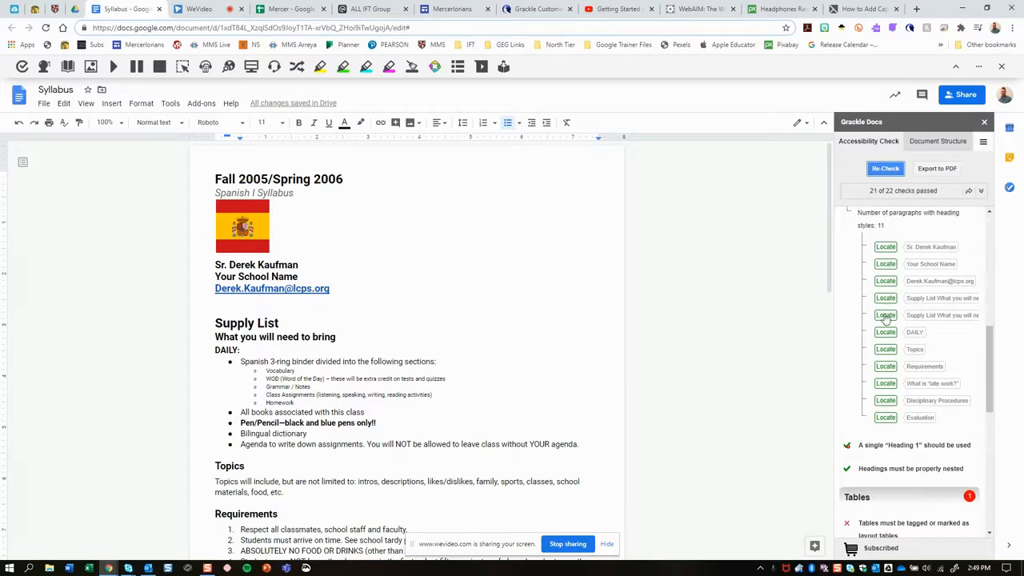
{"action": "scroll", "coordinate": [893, 385], "scroll_direction": "down", "scroll_amount": 2}
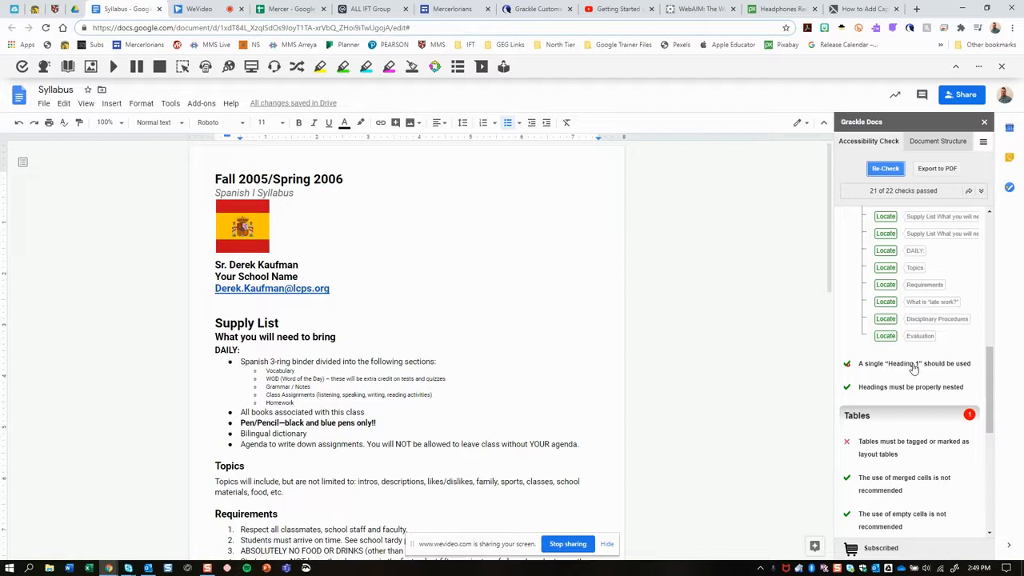
{"action": "scroll", "coordinate": [915, 368], "scroll_direction": "up", "scroll_amount": 3}
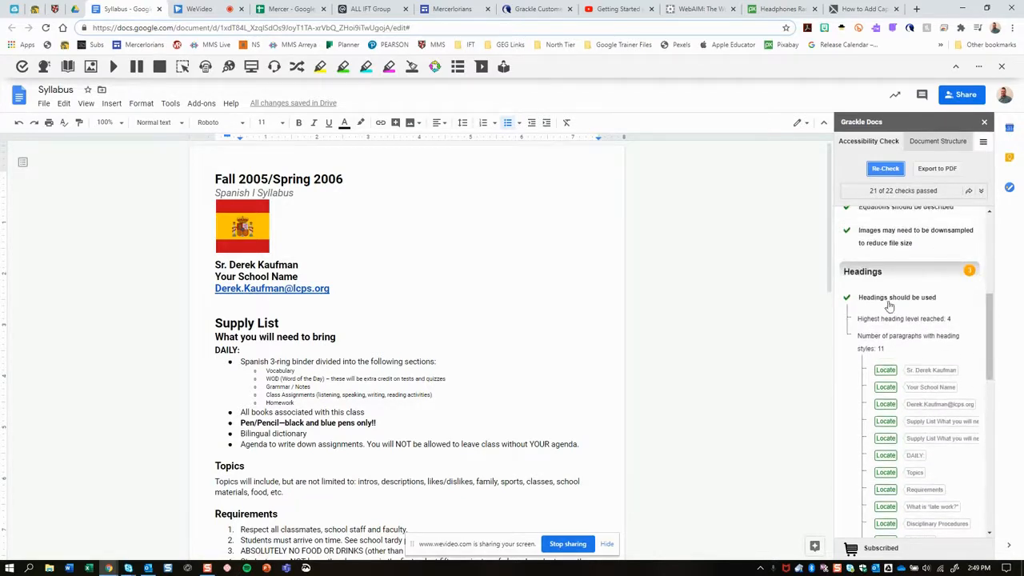
{"action": "scroll", "coordinate": [880, 369], "scroll_direction": "down", "scroll_amount": 3}
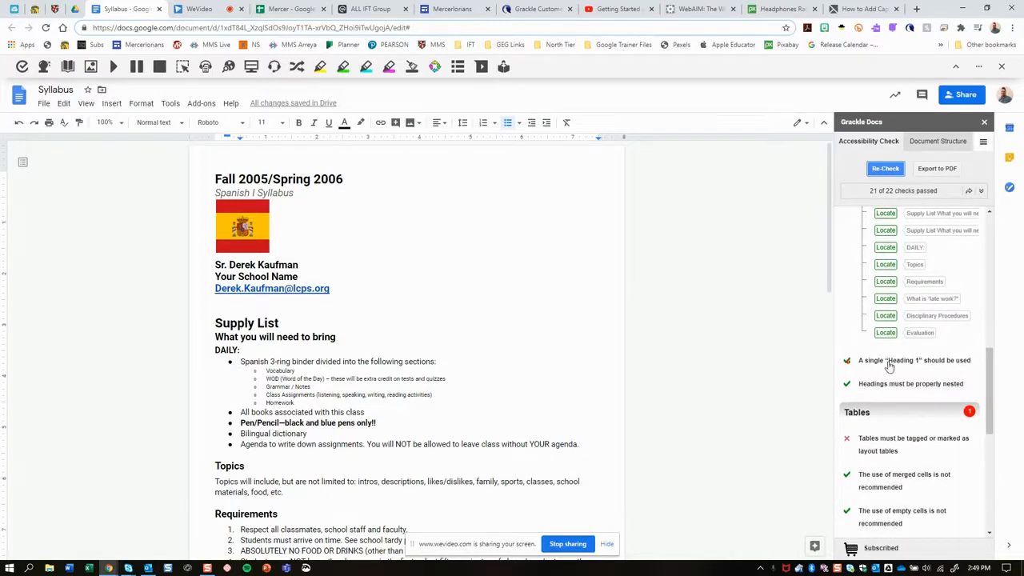
Insert a header row above the Summatives row of the Evaluation table with the labels "Categories" and "Points Possible".
{"action": "scroll", "coordinate": [885, 362], "scroll_direction": "down", "scroll_amount": 1}
{"action": "scroll", "coordinate": [886, 362], "scroll_direction": "down", "scroll_amount": 2}
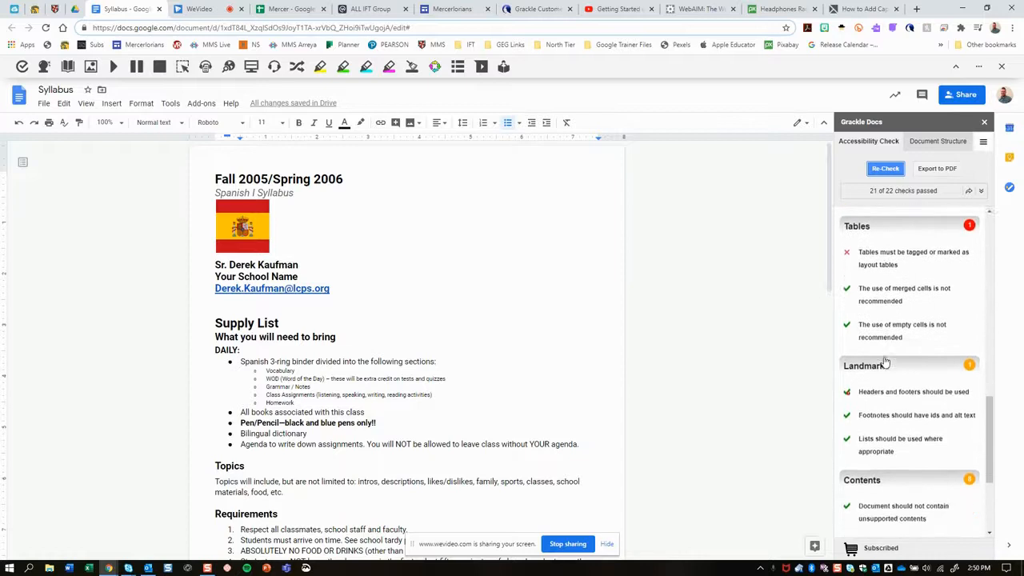
{"action": "scroll", "coordinate": [516, 389], "scroll_direction": "down", "scroll_amount": 1}
{"action": "scroll", "coordinate": [516, 390], "scroll_direction": "down", "scroll_amount": 3}
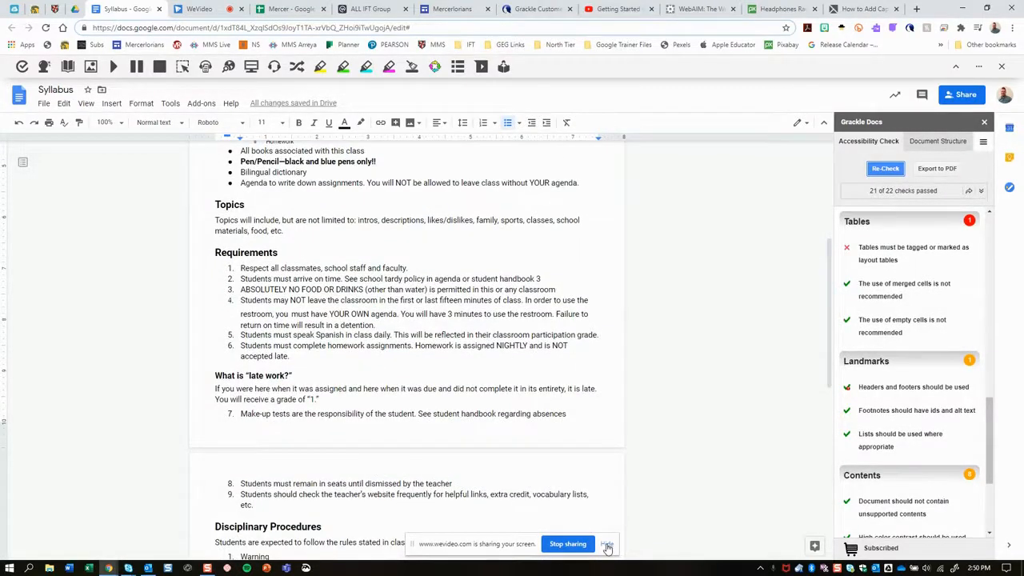
{"action": "left_click", "coordinate": [607, 544]}
{"action": "scroll", "coordinate": [533, 417], "scroll_direction": "down", "scroll_amount": 1}
{"action": "scroll", "coordinate": [533, 417], "scroll_direction": "down", "scroll_amount": 3}
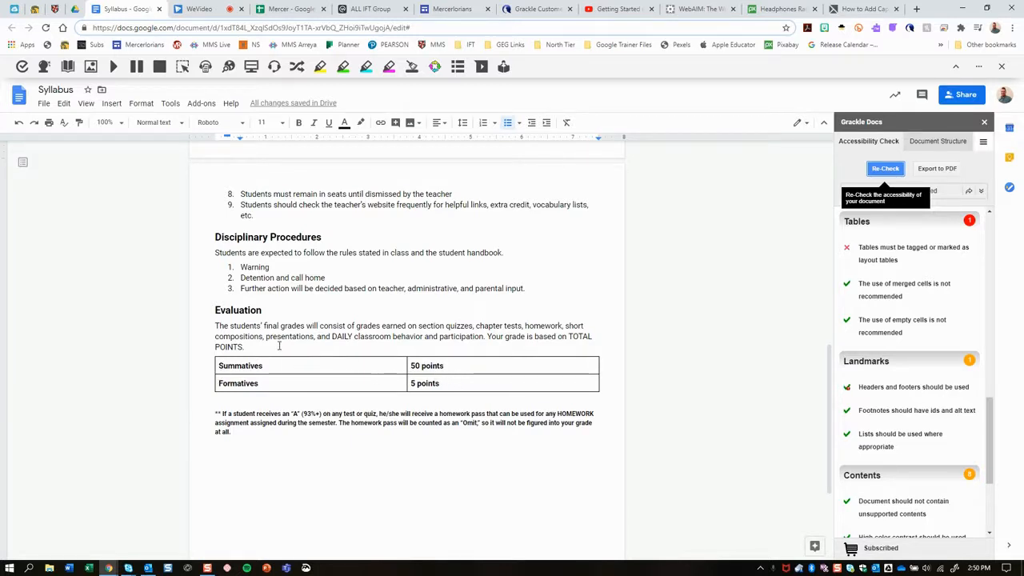
{"action": "right_click", "coordinate": [348, 367]}
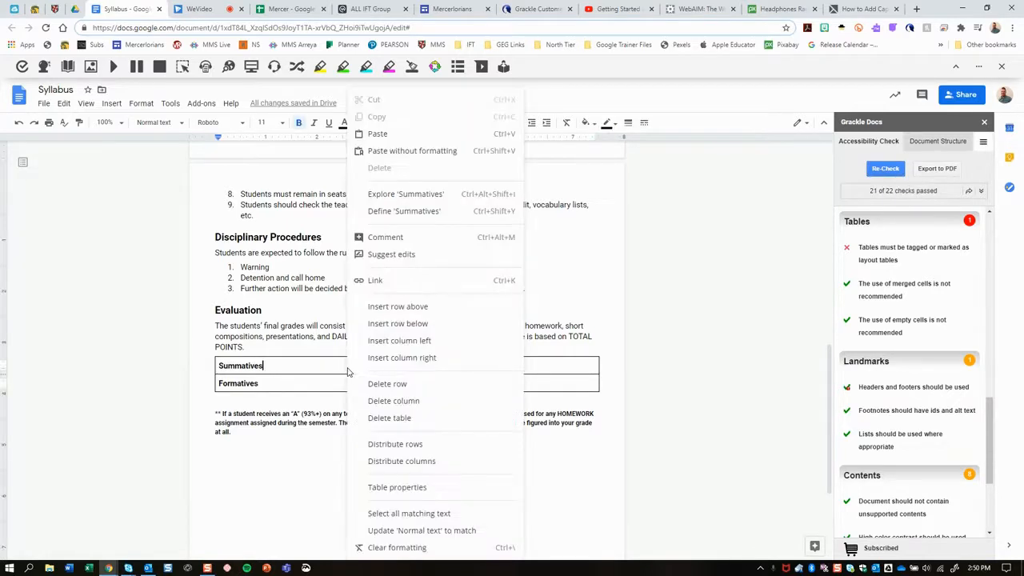
{"action": "left_click", "coordinate": [386, 308]}
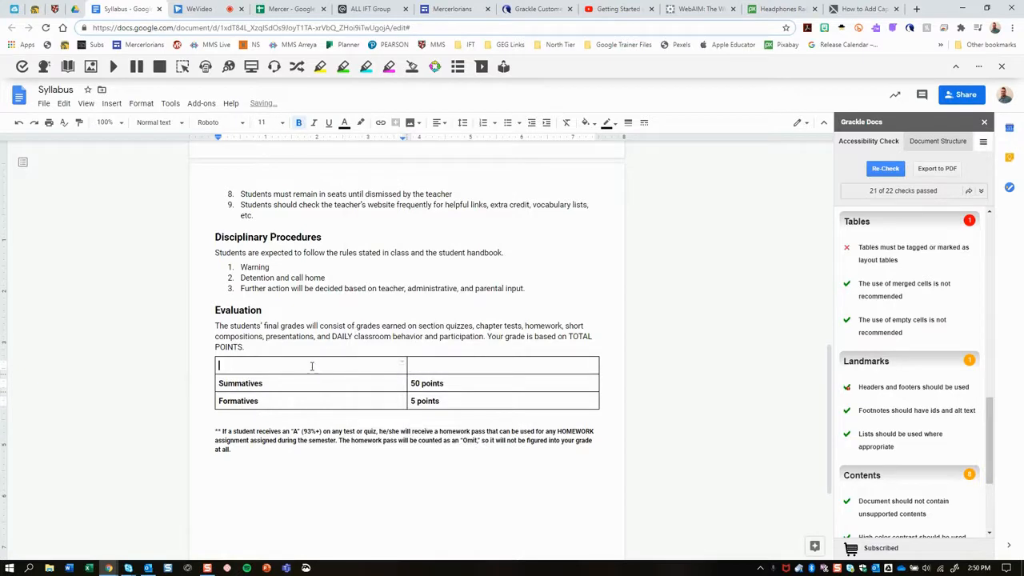
{"action": "type", "text": "Categories"}
{"action": "key", "text": "Tab"}
{"action": "type", "text": "Points Possible"}
Insert a column before Categories in the Evaluation table and label the Summatives row "Assessments" and the Formatives row "Classwork".
{"action": "left_click", "coordinate": [285, 365]}
{"action": "right_click", "coordinate": [286, 366]}
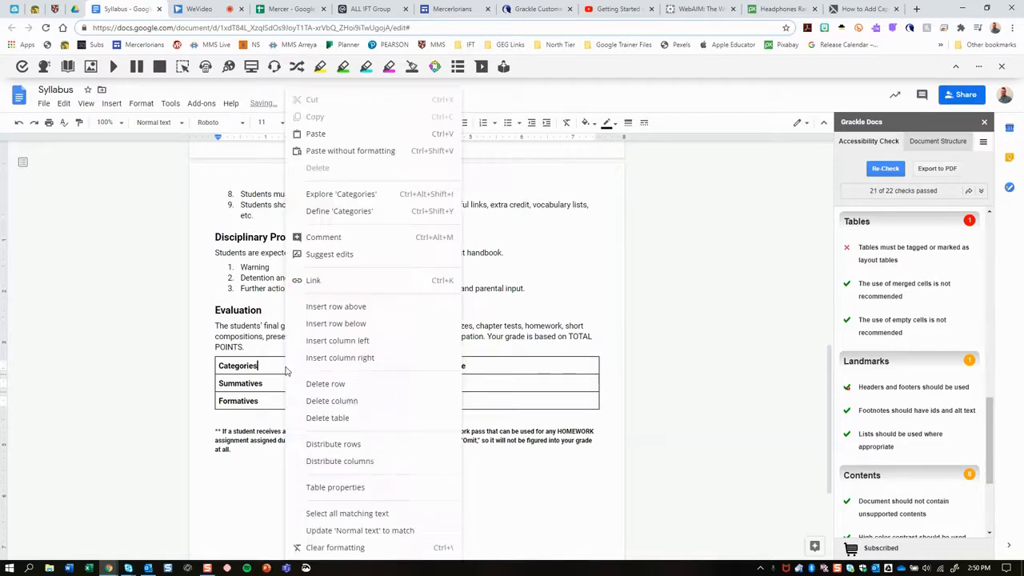
{"action": "left_click", "coordinate": [399, 345]}
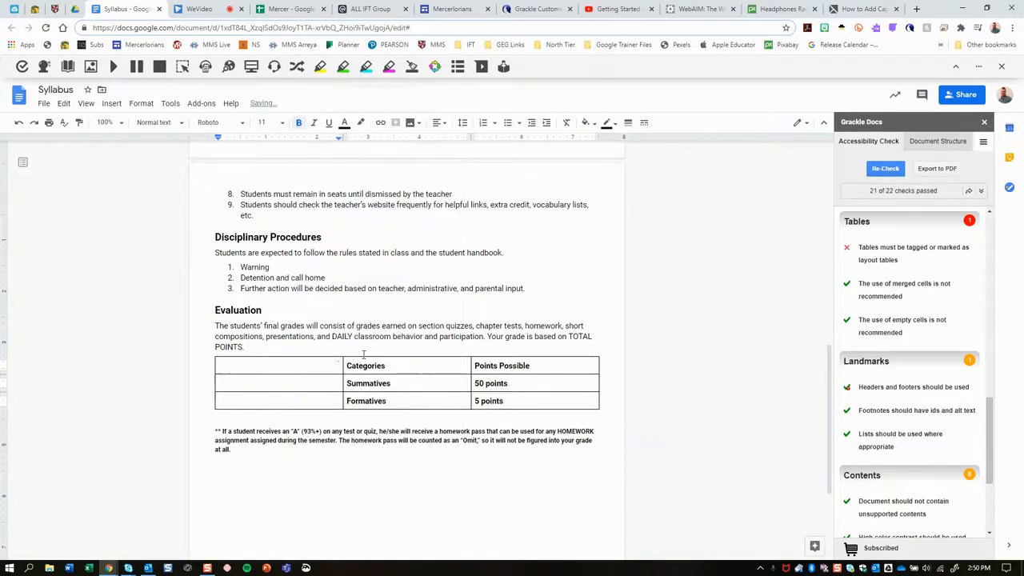
{"action": "left_click", "coordinate": [307, 383]}
{"action": "type", "text": "Assessments"}
{"action": "key", "text": "Tab"}
{"action": "left_click", "coordinate": [291, 402]}
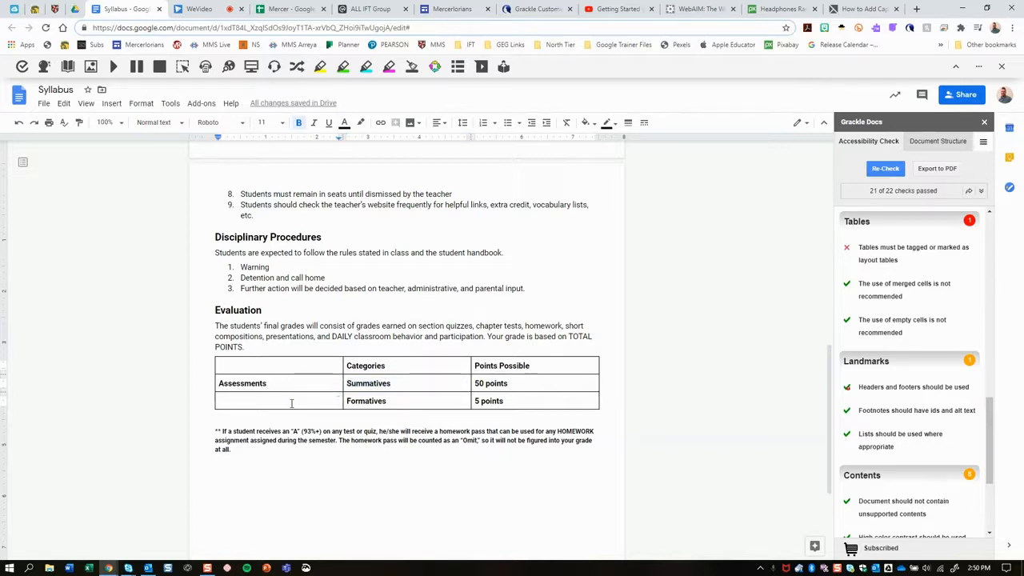
{"action": "type", "text": "Classwork"}
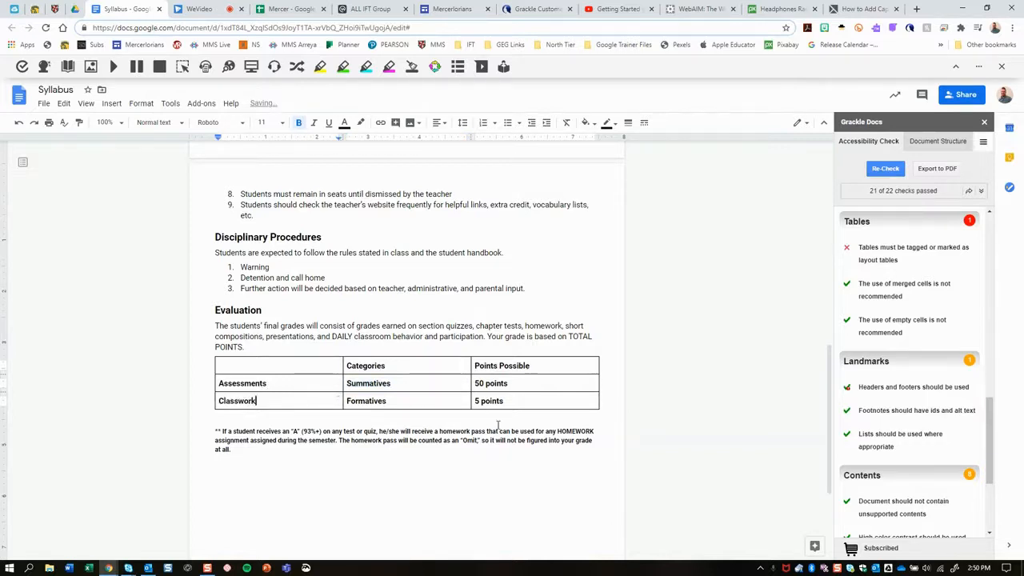
Re-check the document and tag the flagged Evaluation table with its first row and first column marked as headers.
{"action": "left_click", "coordinate": [884, 170]}
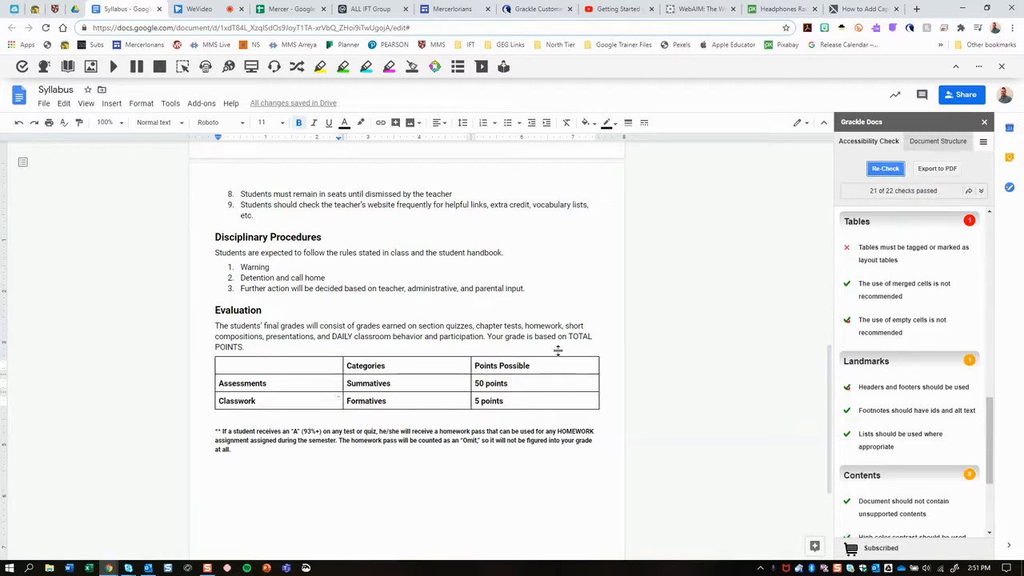
{"action": "left_click", "coordinate": [874, 253]}
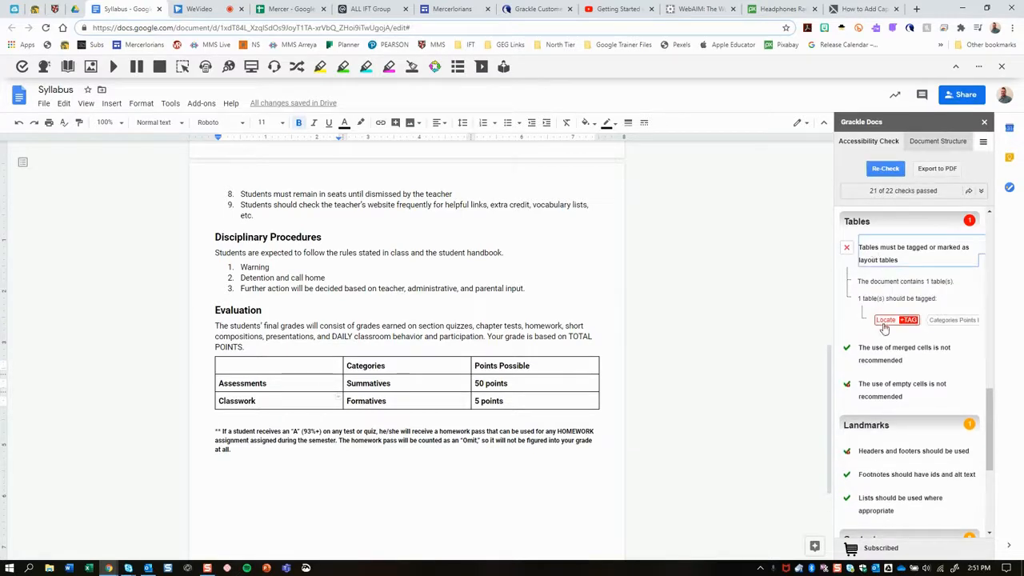
{"action": "left_click", "coordinate": [886, 321]}
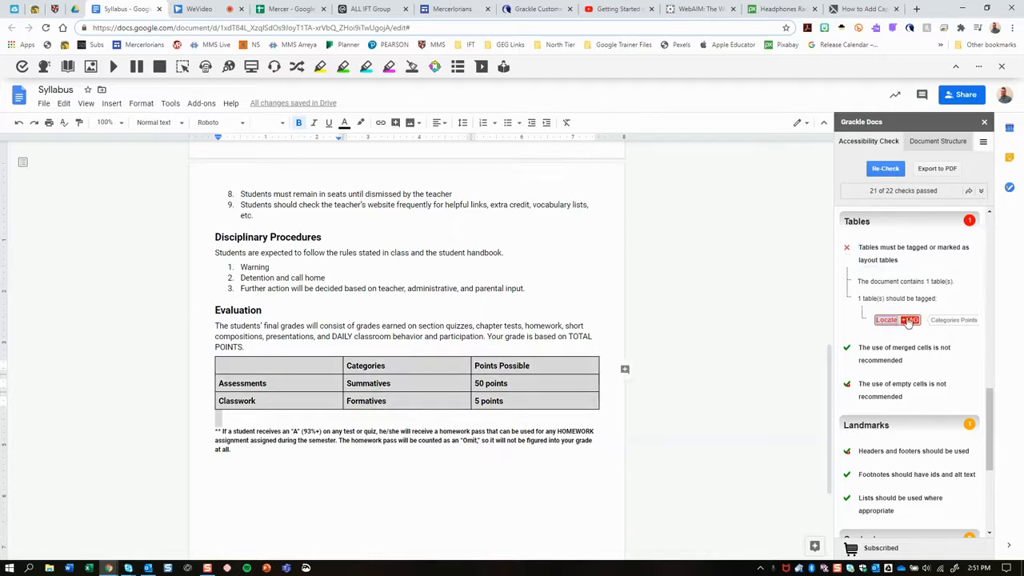
{"action": "left_click", "coordinate": [908, 321]}
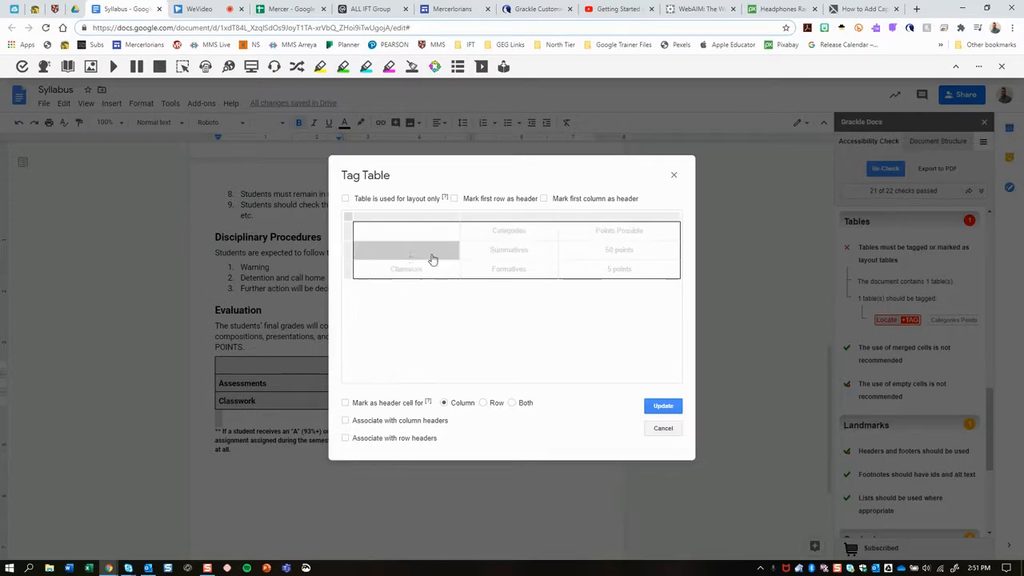
{"action": "left_click", "coordinate": [455, 198]}
{"action": "left_click", "coordinate": [544, 198]}
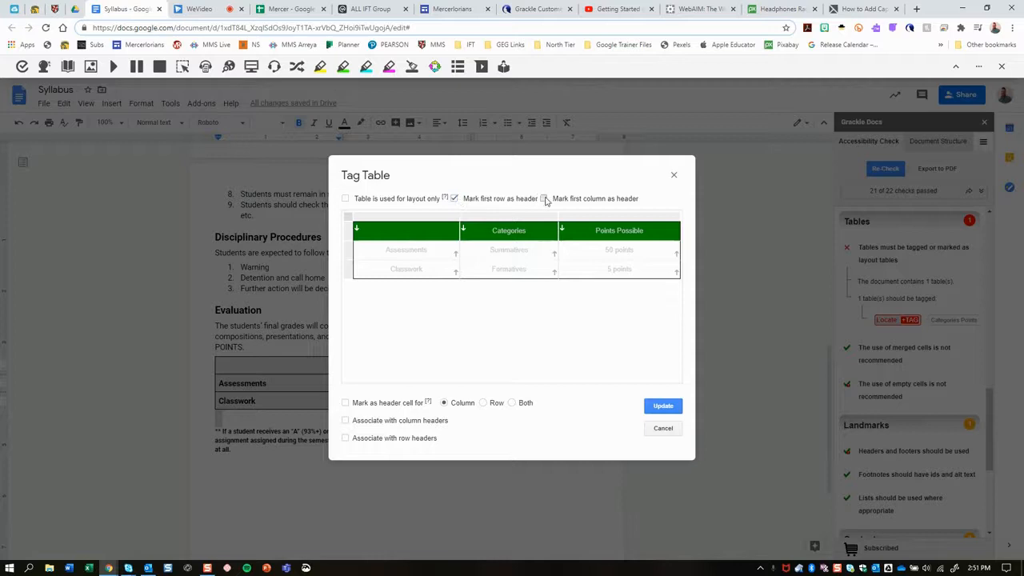
{"action": "left_click", "coordinate": [408, 235]}
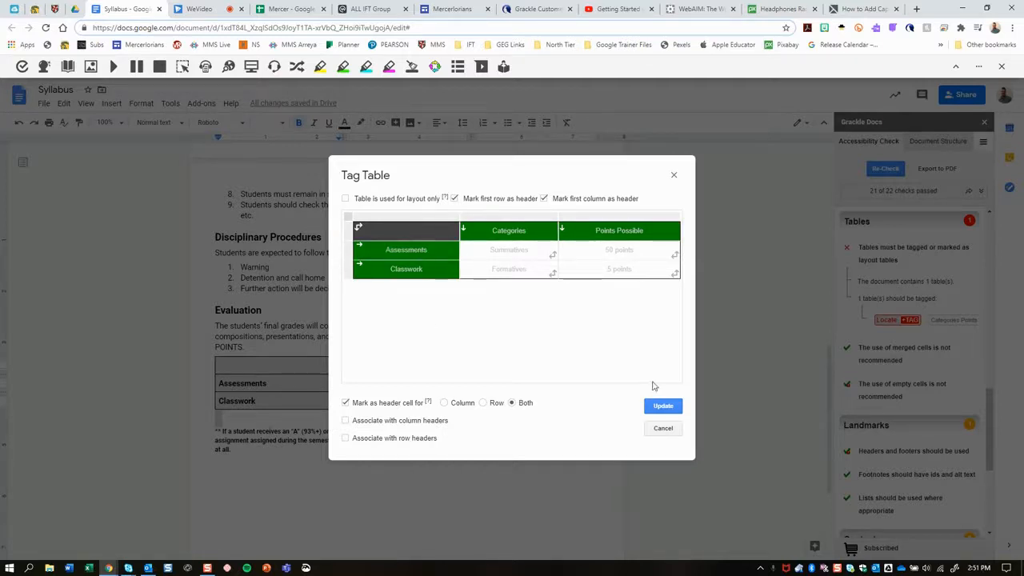
{"action": "left_click", "coordinate": [663, 407]}
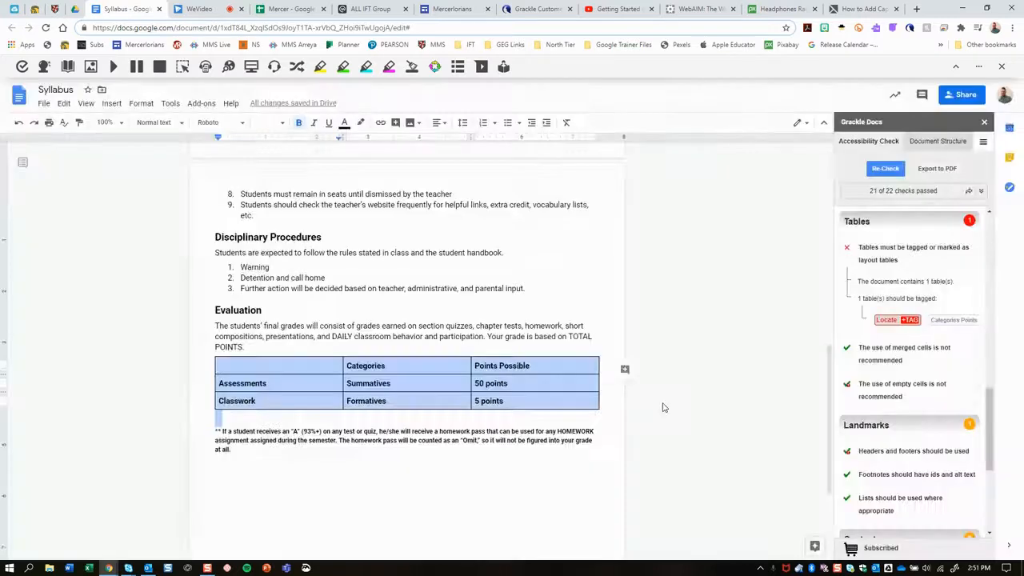
Re-run the accessibility check and review the Tables, Landmarks and Contents results.
{"action": "left_click", "coordinate": [885, 168]}
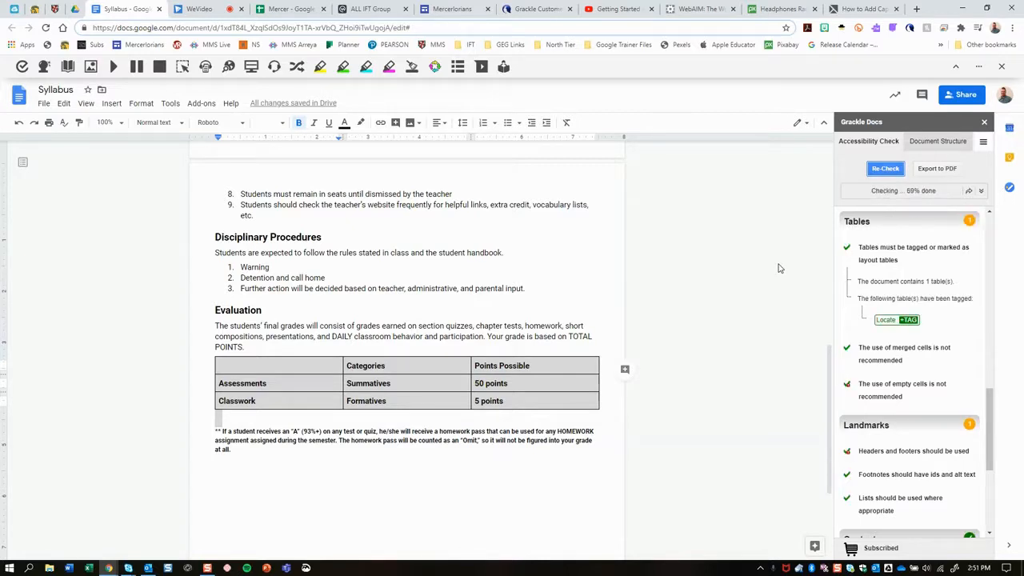
{"action": "scroll", "coordinate": [883, 298], "scroll_direction": "down", "scroll_amount": 1}
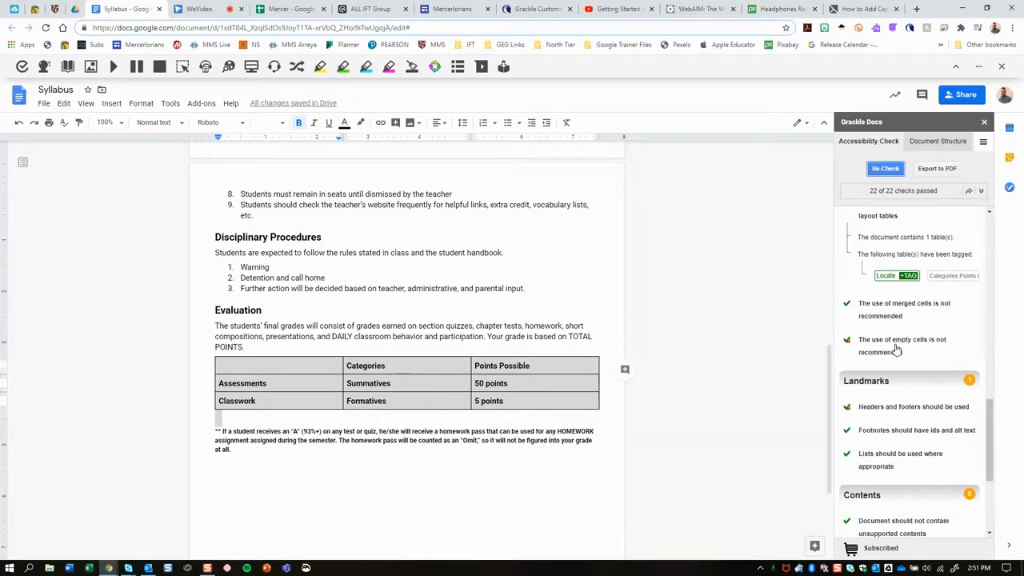
{"action": "scroll", "coordinate": [904, 336], "scroll_direction": "up", "scroll_amount": 1}
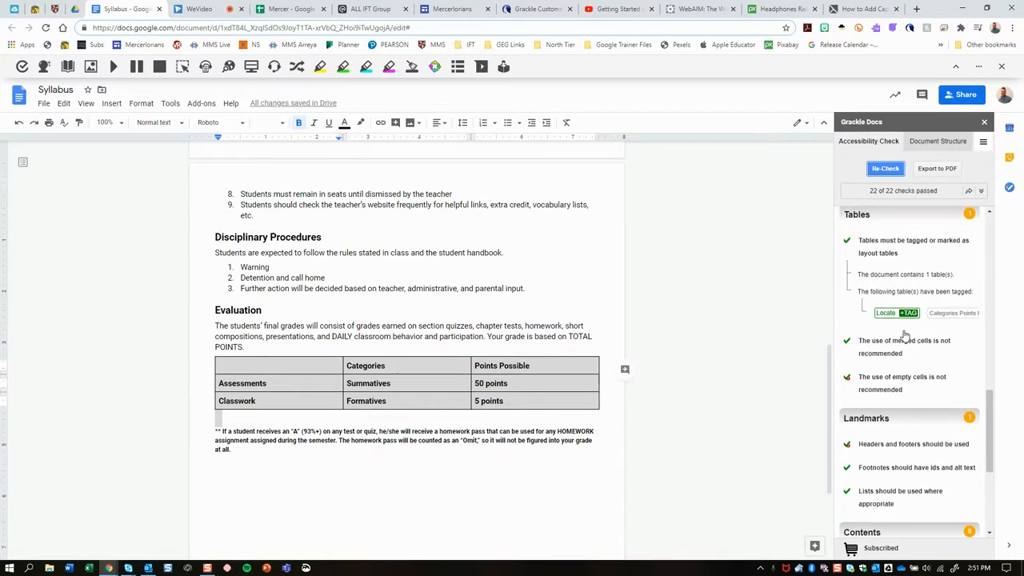
{"action": "left_click", "coordinate": [773, 339]}
{"action": "scroll", "coordinate": [876, 377], "scroll_direction": "down", "scroll_amount": 4}
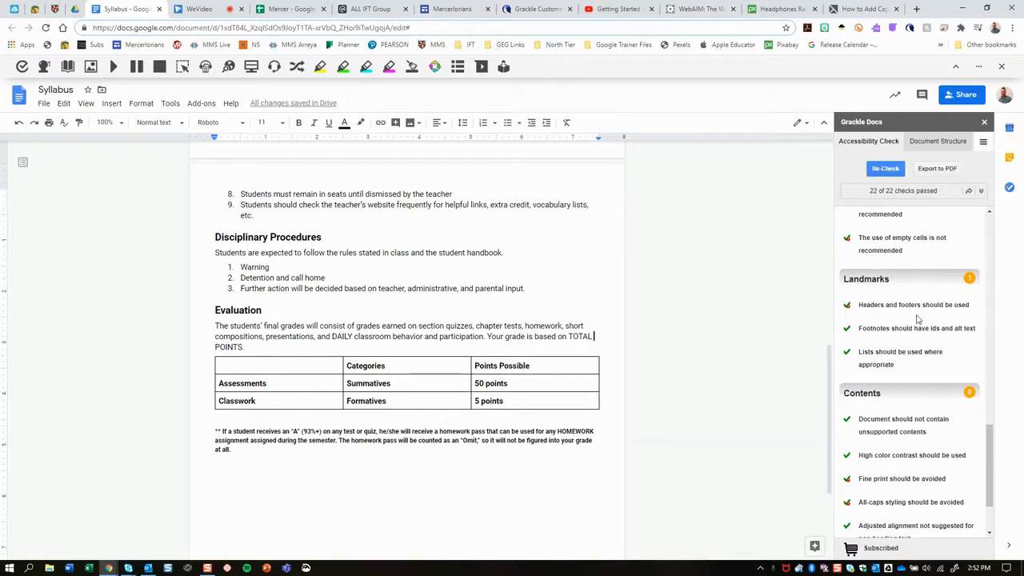
{"action": "scroll", "coordinate": [917, 319], "scroll_direction": "down", "scroll_amount": 2}
{"action": "scroll", "coordinate": [917, 319], "scroll_direction": "down", "scroll_amount": 1}
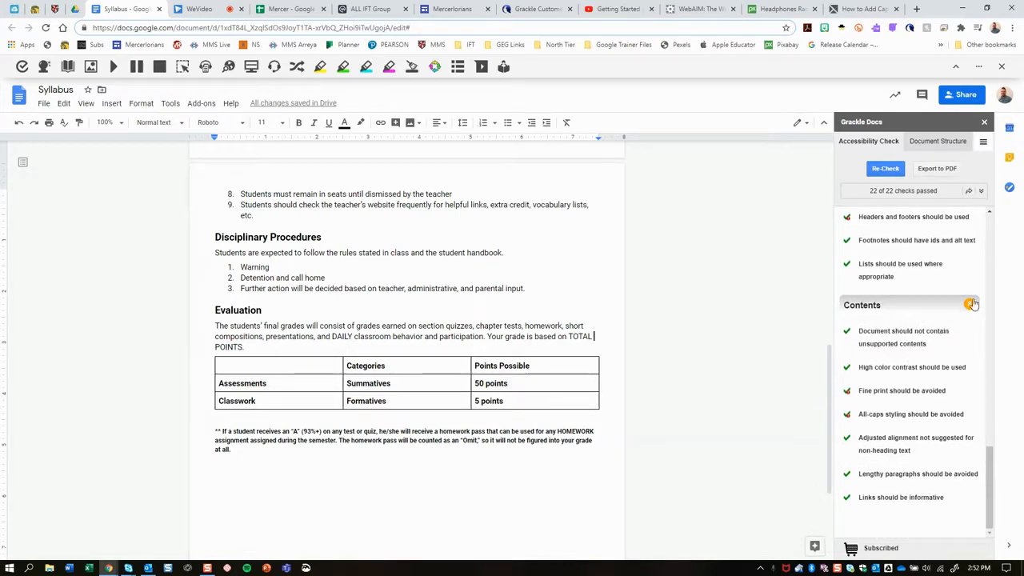
Expand the fine print check, select all flagged size 8 text and set its font size to 10.
{"action": "left_click", "coordinate": [891, 392]}
{"action": "scroll", "coordinate": [960, 415], "scroll_direction": "down", "scroll_amount": 3}
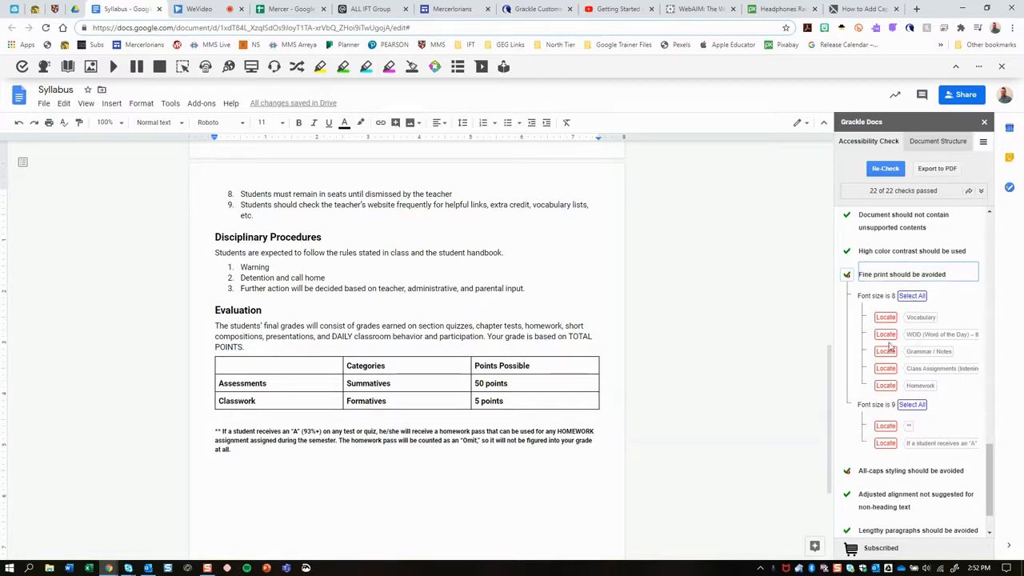
{"action": "left_click", "coordinate": [912, 296]}
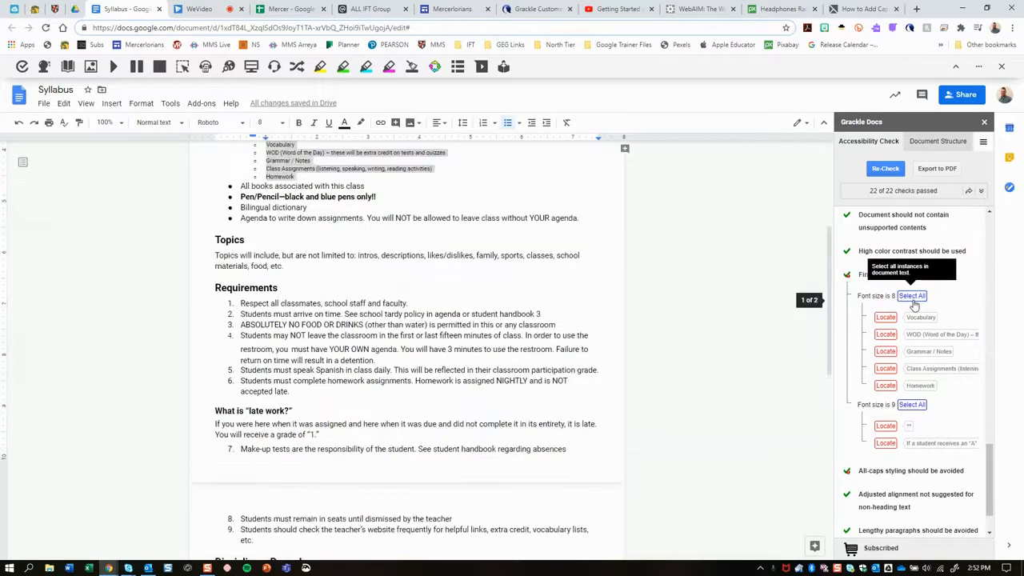
{"action": "scroll", "coordinate": [587, 351], "scroll_direction": "up", "scroll_amount": 3}
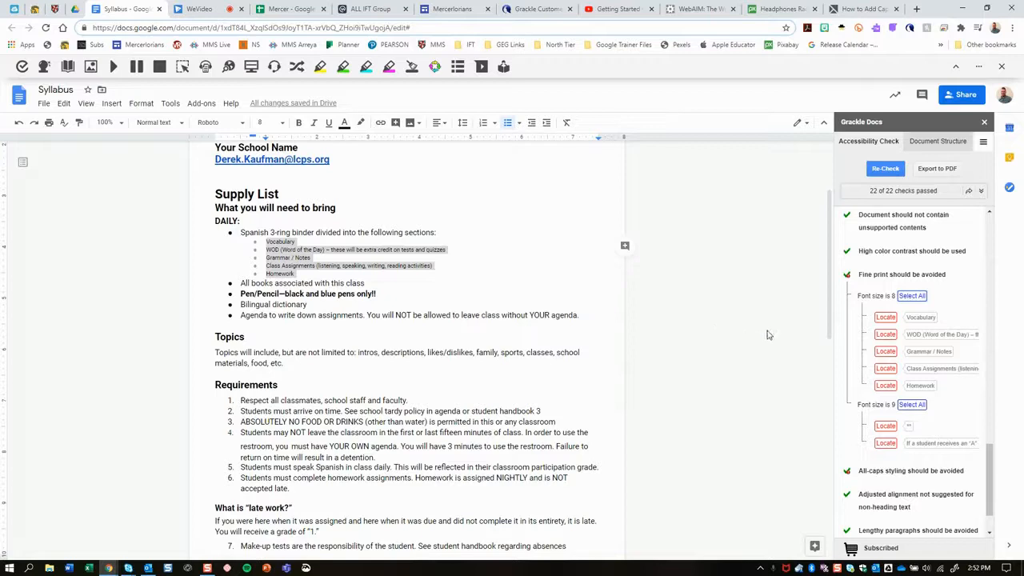
{"action": "left_click", "coordinate": [280, 125]}
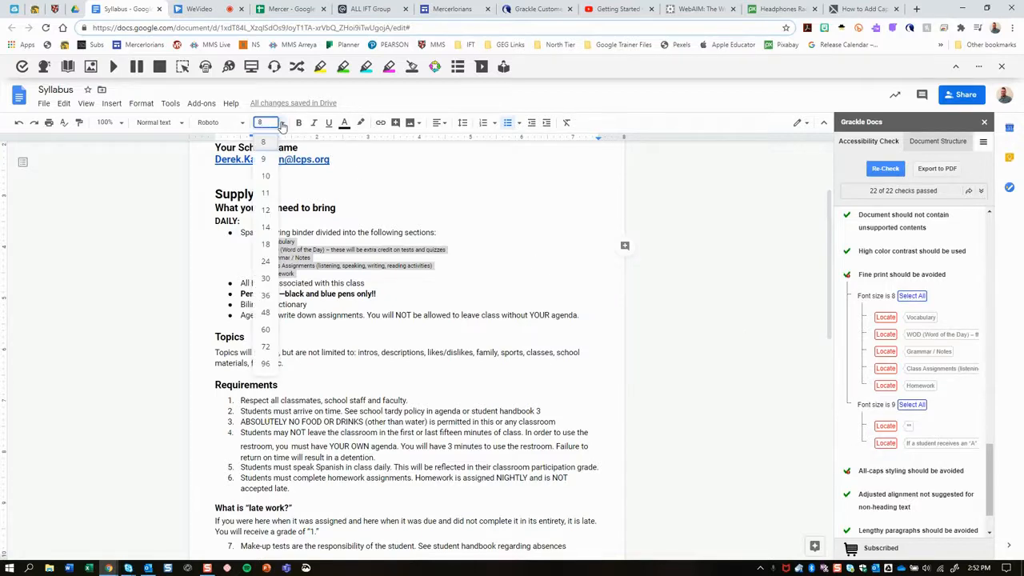
{"action": "left_click", "coordinate": [266, 176]}
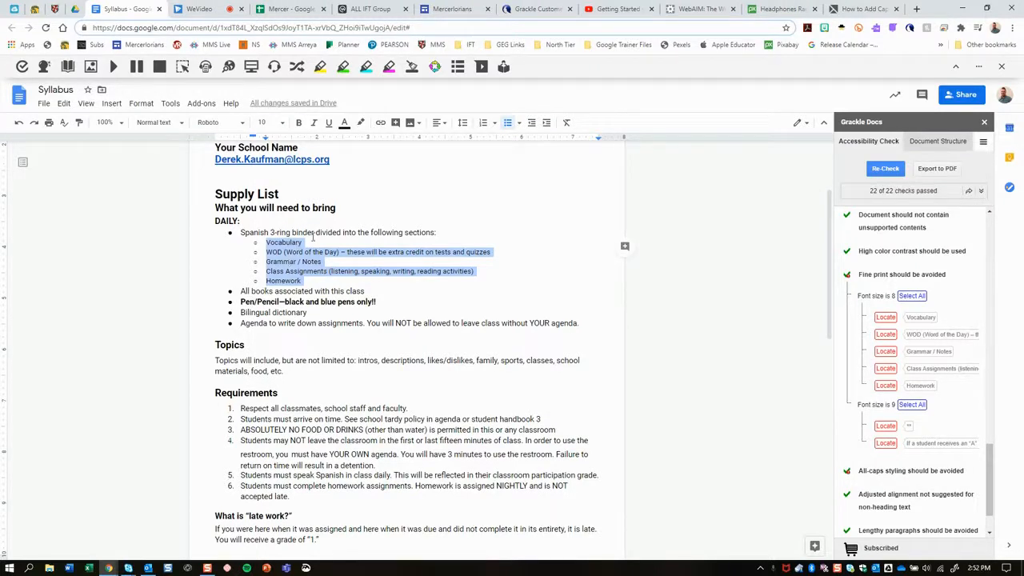
Set the font size of the binder sections sub-list, from Vocabulary through Homework, to 11.
{"action": "left_click", "coordinate": [313, 237]}
{"action": "left_click_drag", "start_coordinate": [310, 279], "coordinate": [267, 242]}
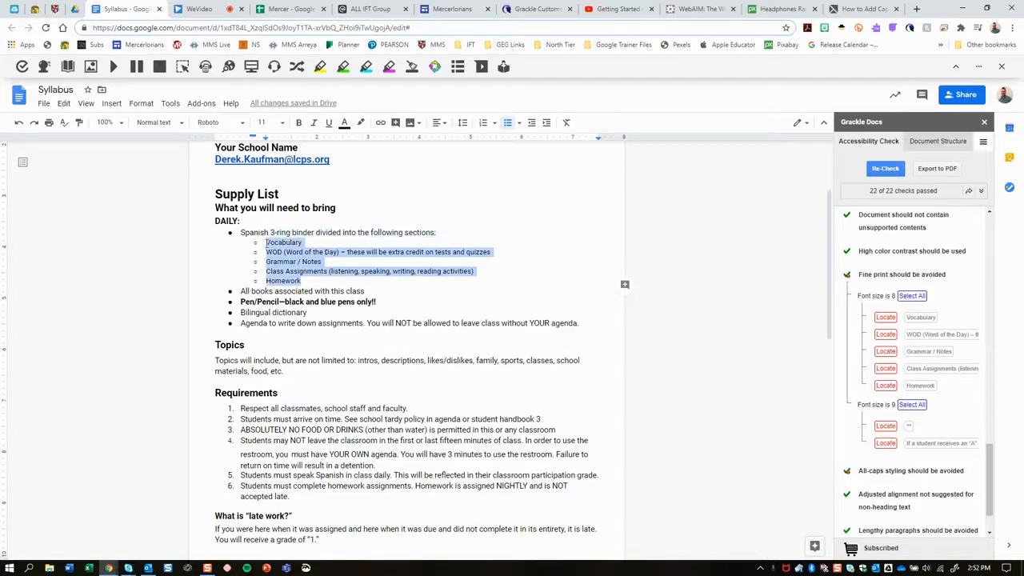
{"action": "left_click", "coordinate": [281, 122]}
{"action": "left_click", "coordinate": [272, 189]}
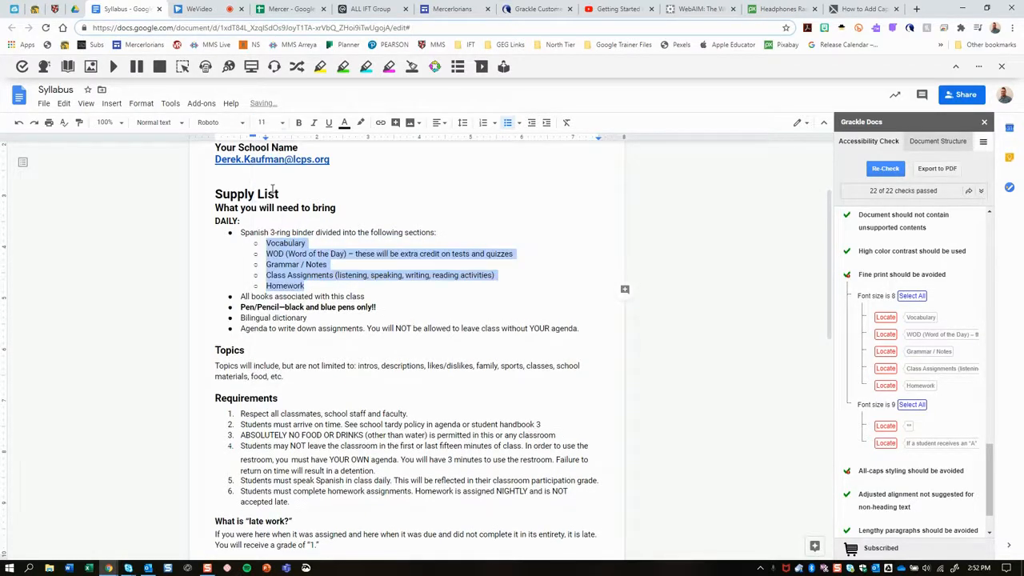
Select all flagged size 9 text in the homework pass note below the Evaluation table and set its font size to 11.
{"action": "left_click", "coordinate": [912, 405]}
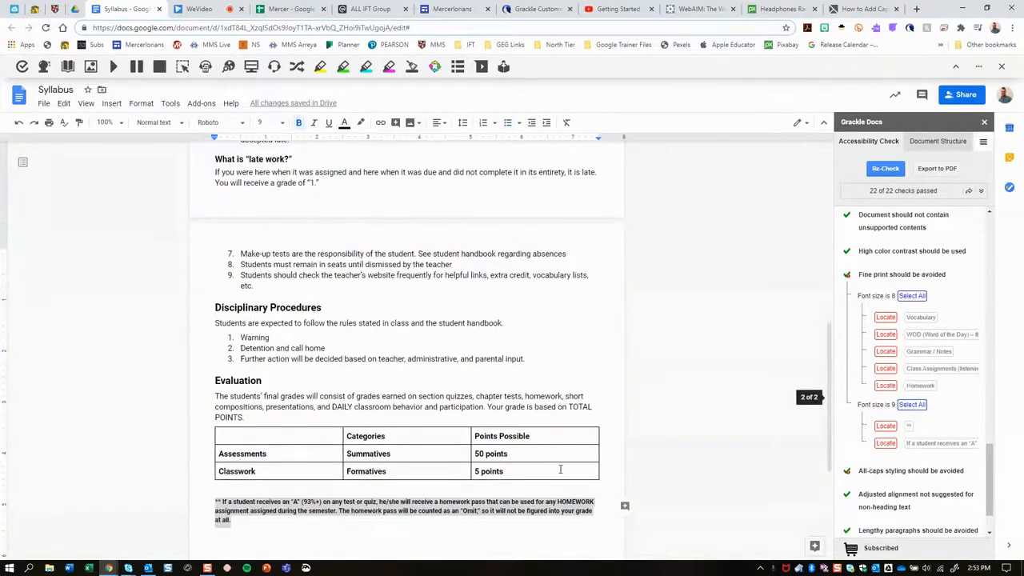
{"action": "scroll", "coordinate": [560, 469], "scroll_direction": "down", "scroll_amount": 1}
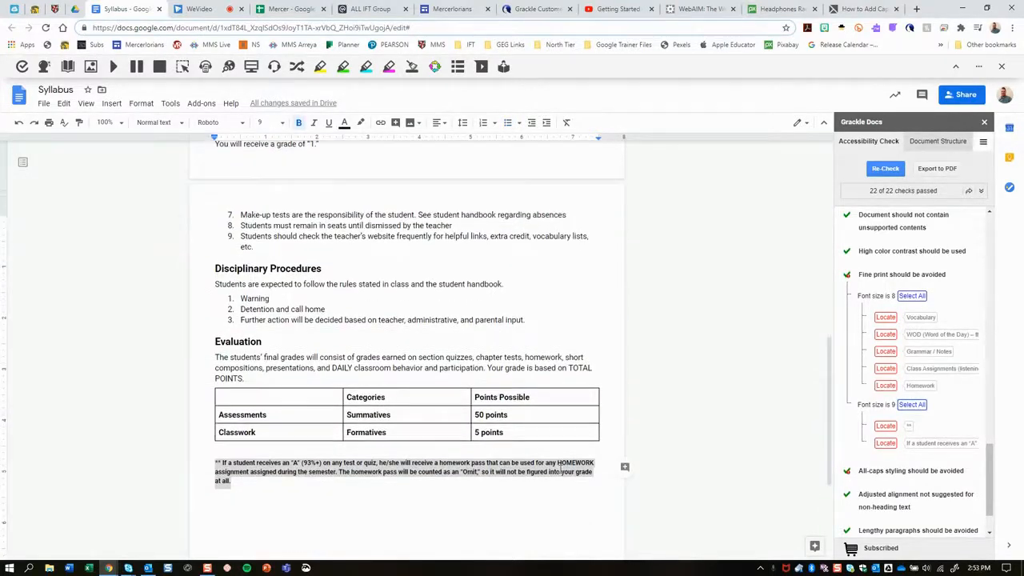
{"action": "left_click", "coordinate": [266, 123]}
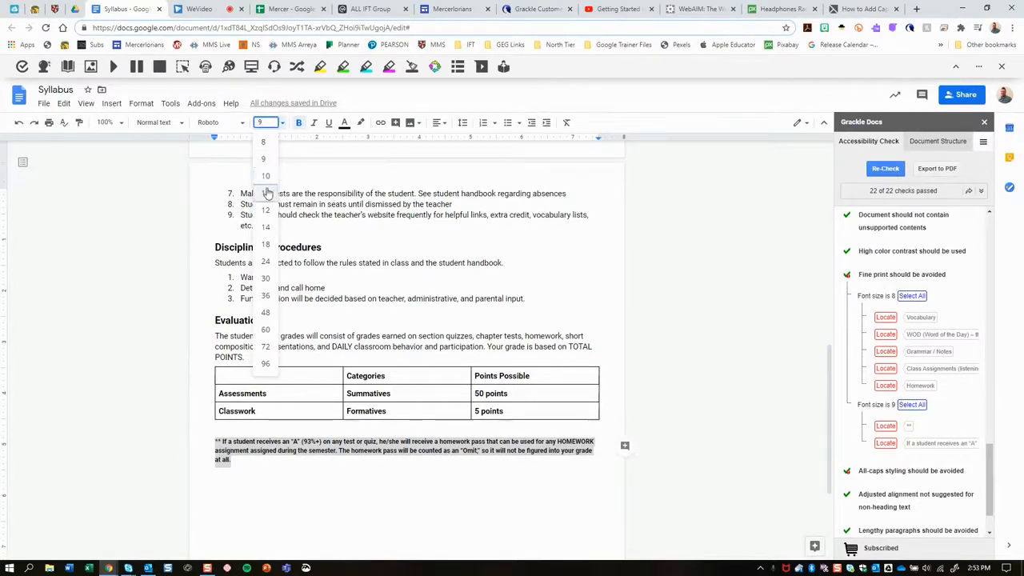
{"action": "left_click", "coordinate": [267, 192]}
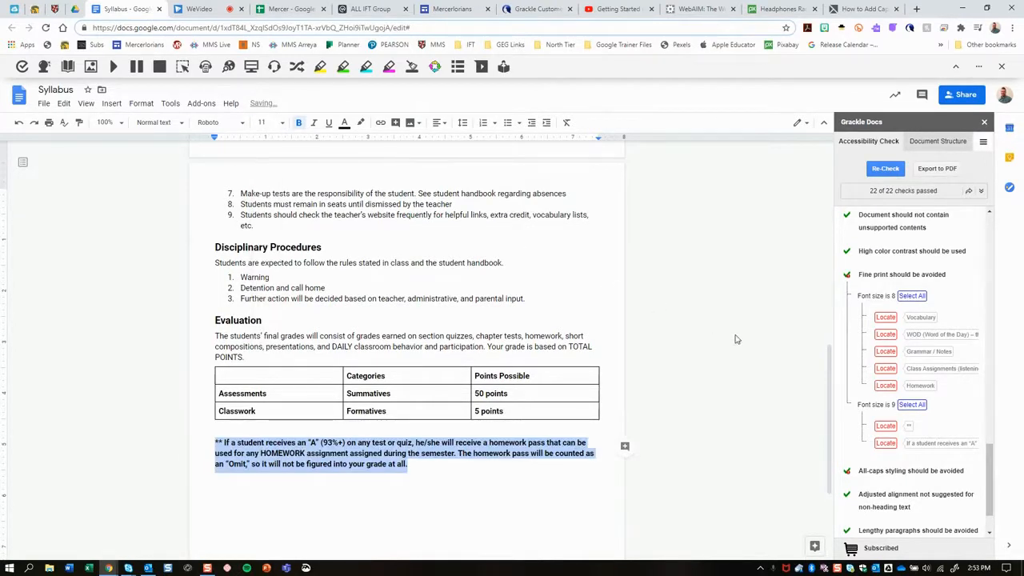
{"action": "left_click", "coordinate": [884, 169]}
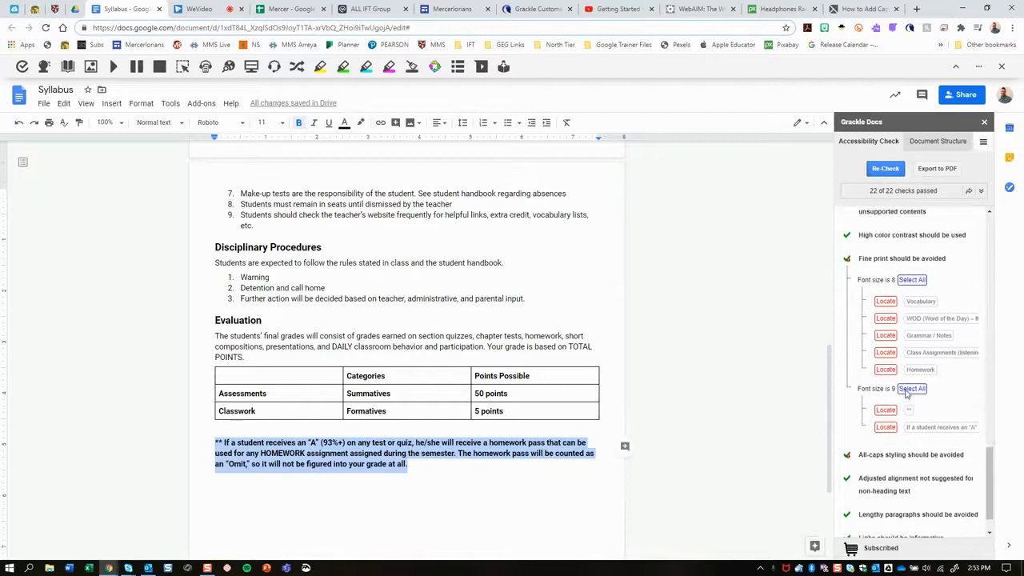
Expand the all-caps styling check, locate the flagged heading under "What you will need to bring" and change it to "Daily:".
{"action": "scroll", "coordinate": [906, 391], "scroll_direction": "down", "scroll_amount": 1}
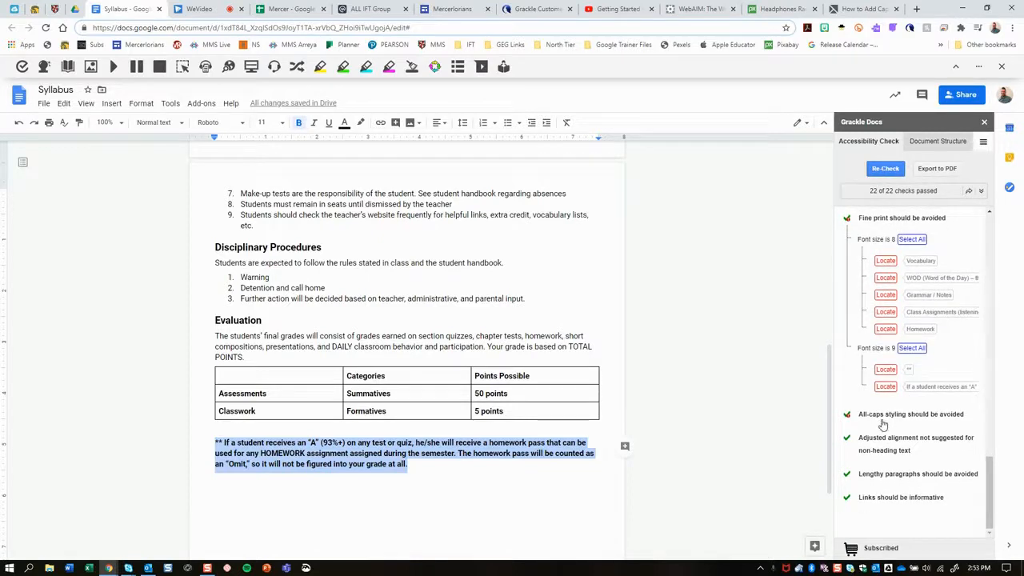
{"action": "left_click", "coordinate": [891, 416]}
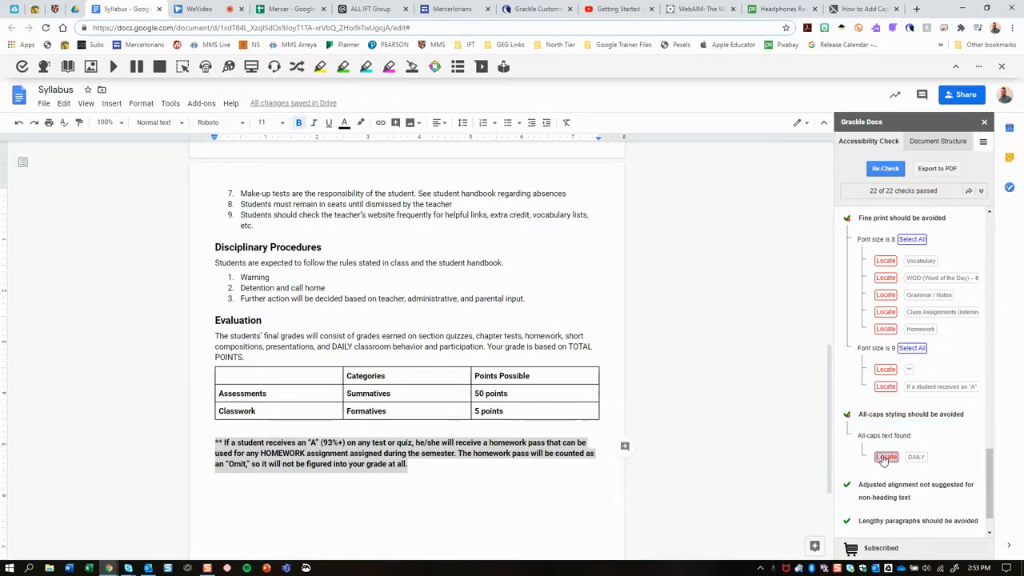
{"action": "left_click", "coordinate": [885, 456]}
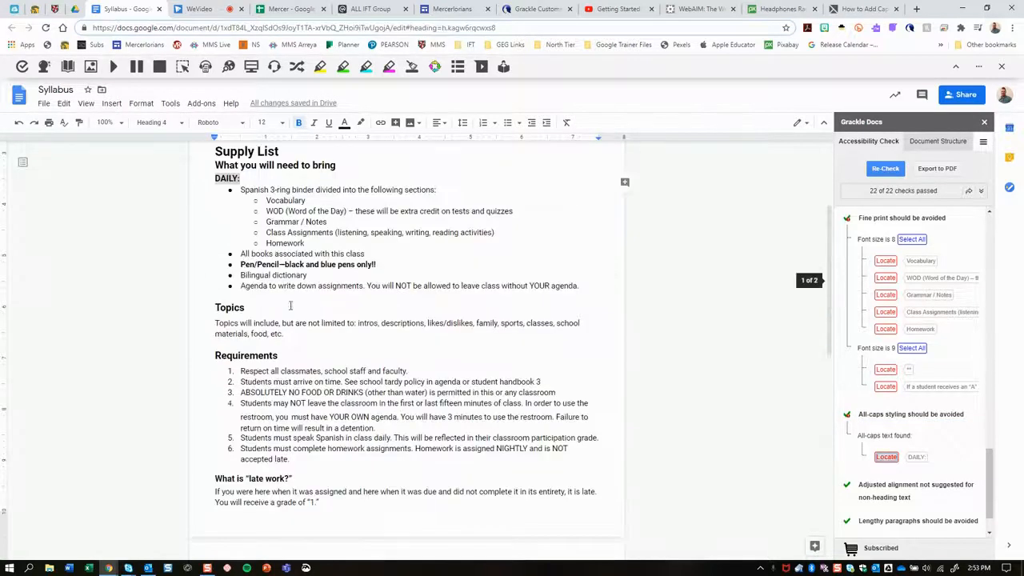
{"action": "left_click", "coordinate": [238, 178]}
{"action": "key", "text": "BackSpace"}
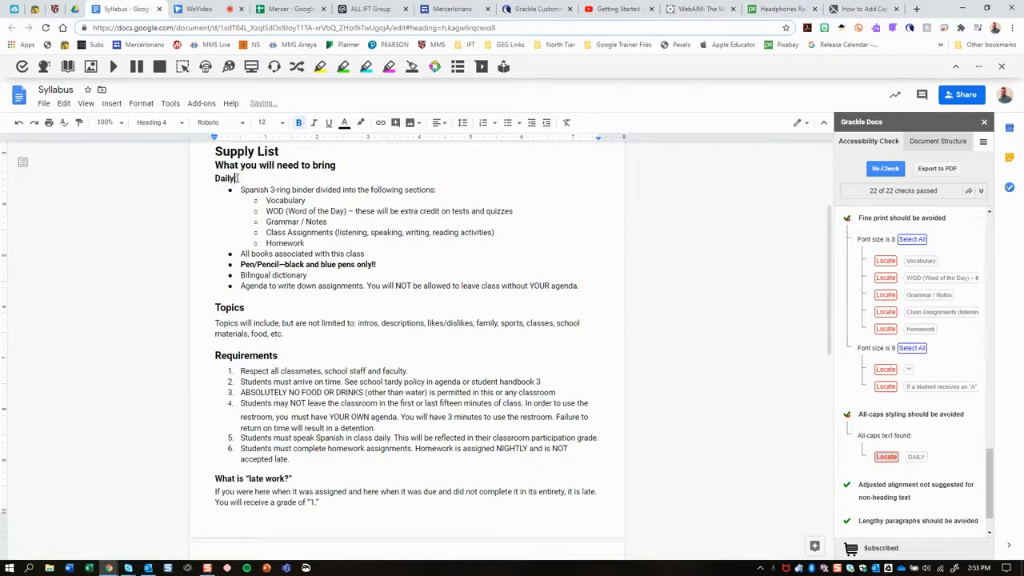
Re-run the accessibility check and review its results from Contents back to Document, along with the whole syllabus through the Evaluation section.
{"action": "scroll", "coordinate": [976, 434], "scroll_direction": "down", "scroll_amount": 2}
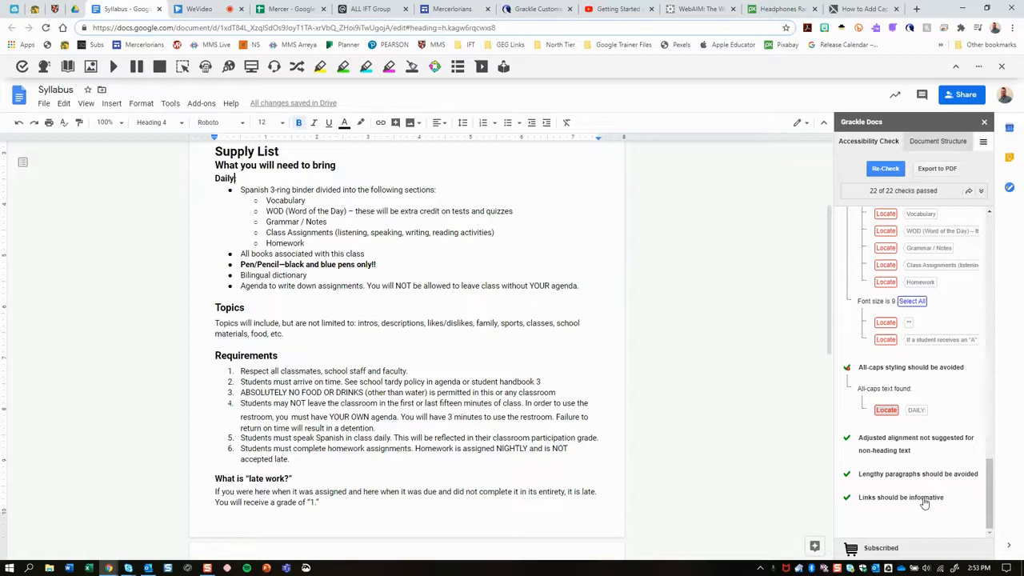
{"action": "left_click", "coordinate": [894, 171]}
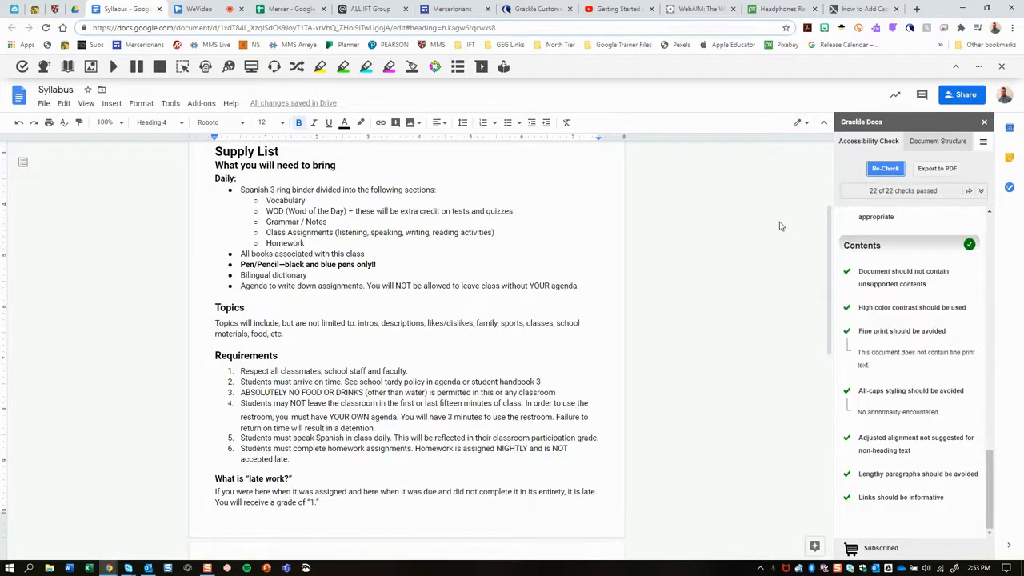
{"action": "scroll", "coordinate": [885, 231], "scroll_direction": "up", "scroll_amount": 6}
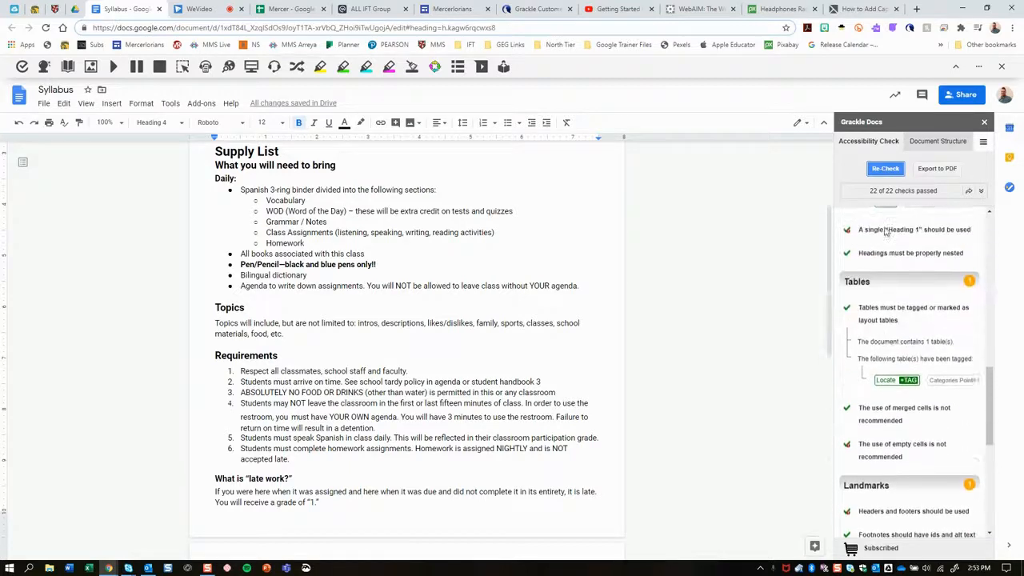
{"action": "scroll", "coordinate": [889, 232], "scroll_direction": "up", "scroll_amount": 6}
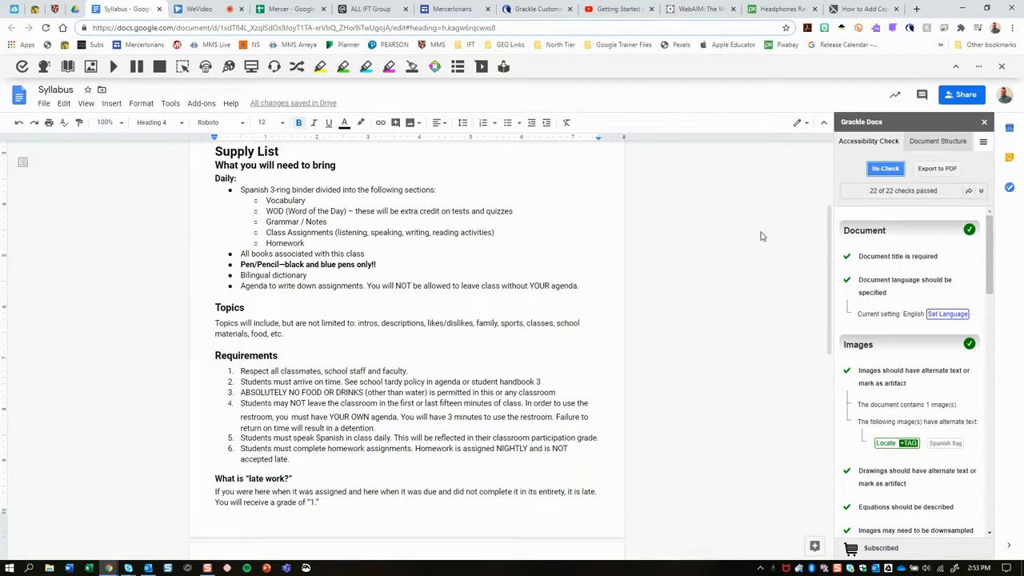
{"action": "scroll", "coordinate": [760, 236], "scroll_direction": "up", "scroll_amount": 5}
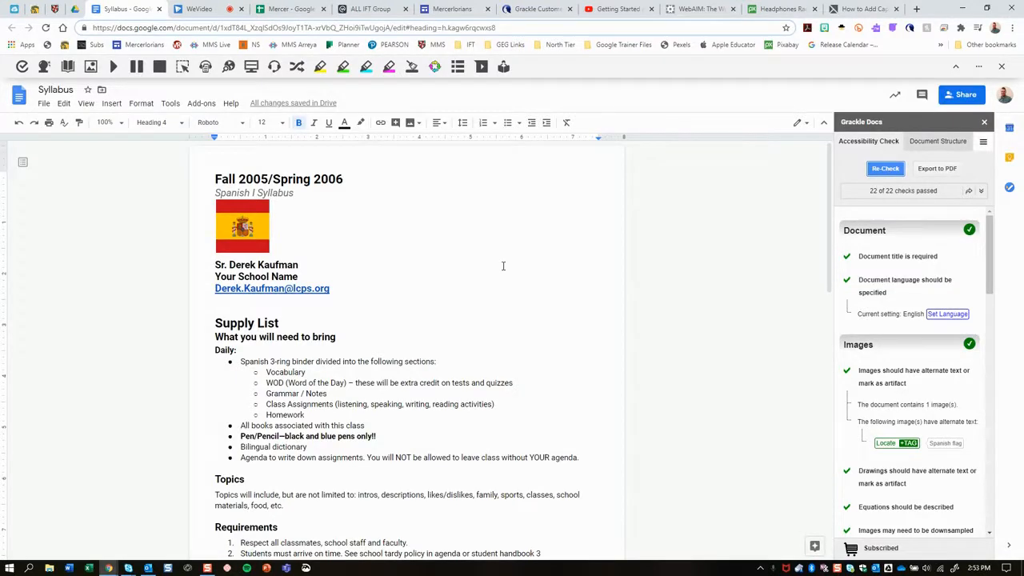
{"action": "scroll", "coordinate": [504, 265], "scroll_direction": "down", "scroll_amount": 7}
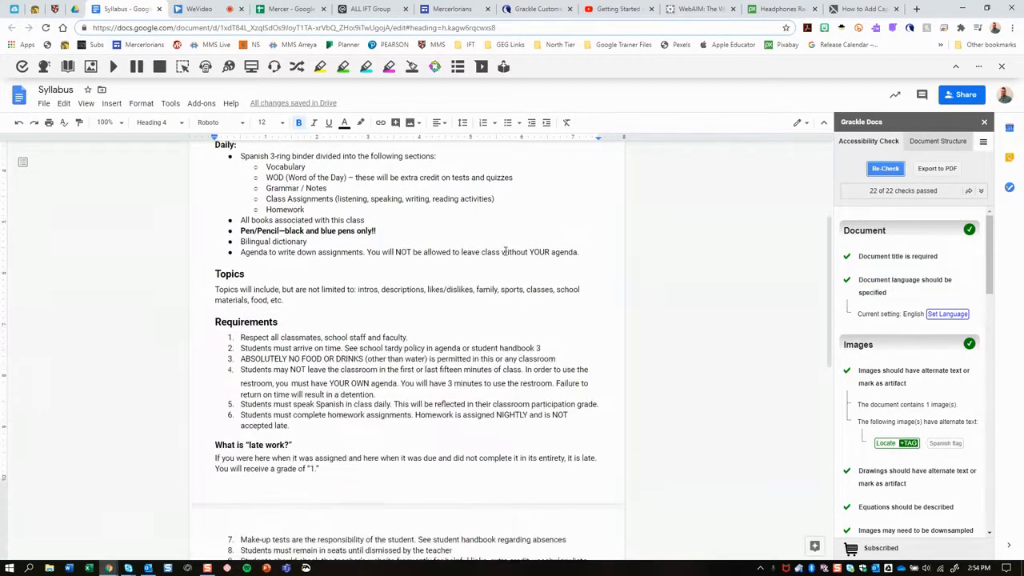
{"action": "scroll", "coordinate": [504, 251], "scroll_direction": "down", "scroll_amount": 5}
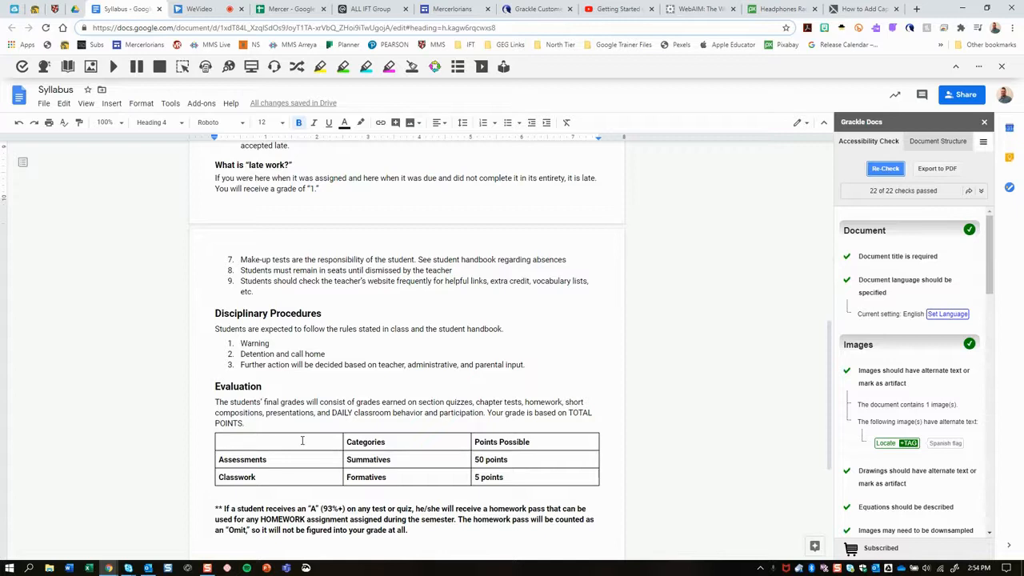
{"action": "scroll", "coordinate": [302, 440], "scroll_direction": "up", "scroll_amount": 10}
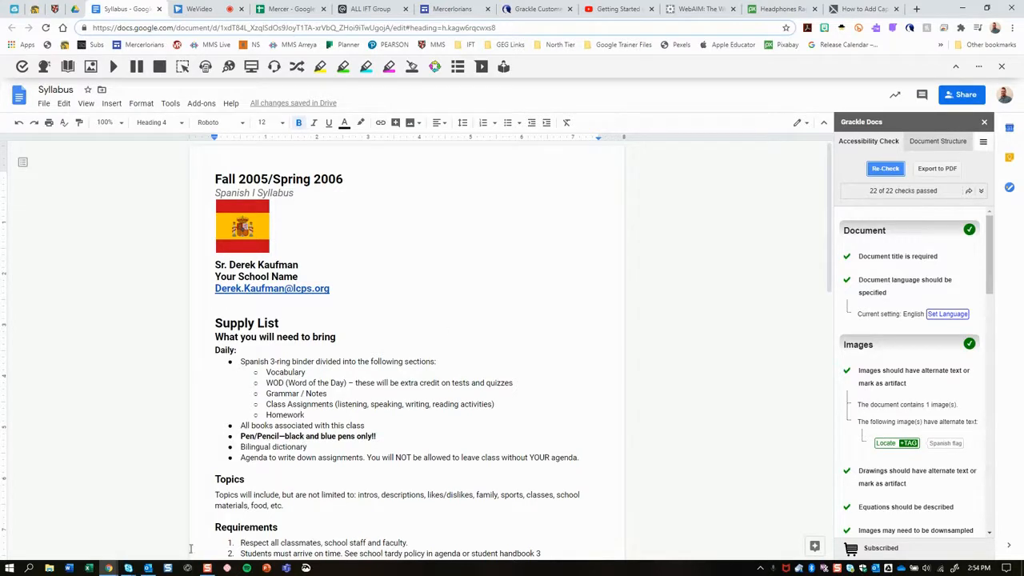
{"action": "left_click", "coordinate": [107, 569]}
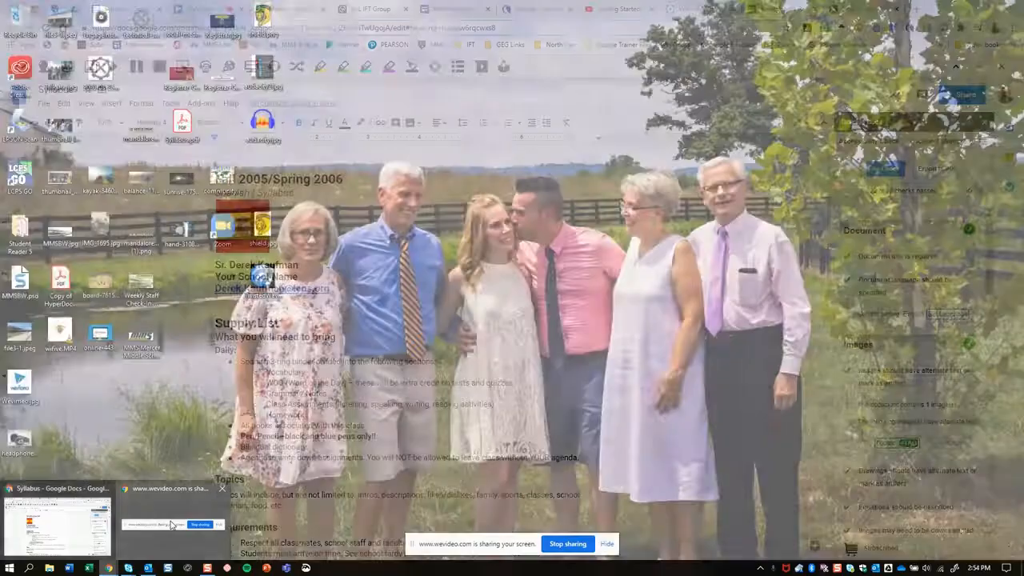
{"action": "left_click", "coordinate": [171, 530]}
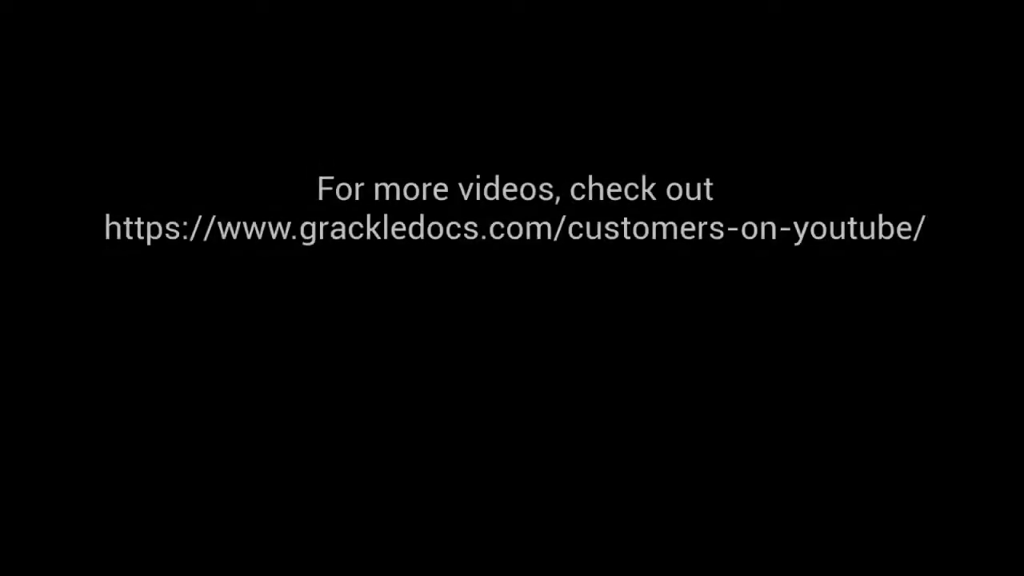